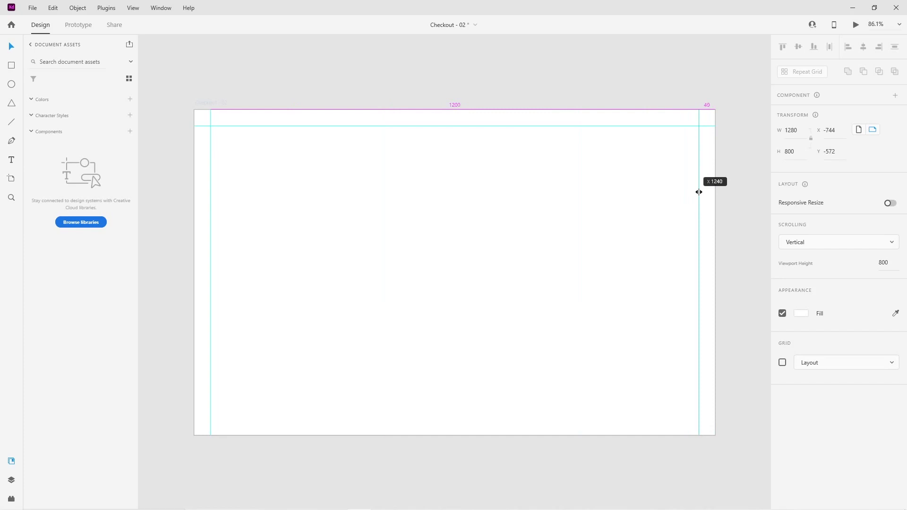
Add a horizontal guide just above the artboard's lower edge as the bottom margin
{"action": "left_click_drag", "start_coordinate": [488, 106], "coordinate": [422, 398]}
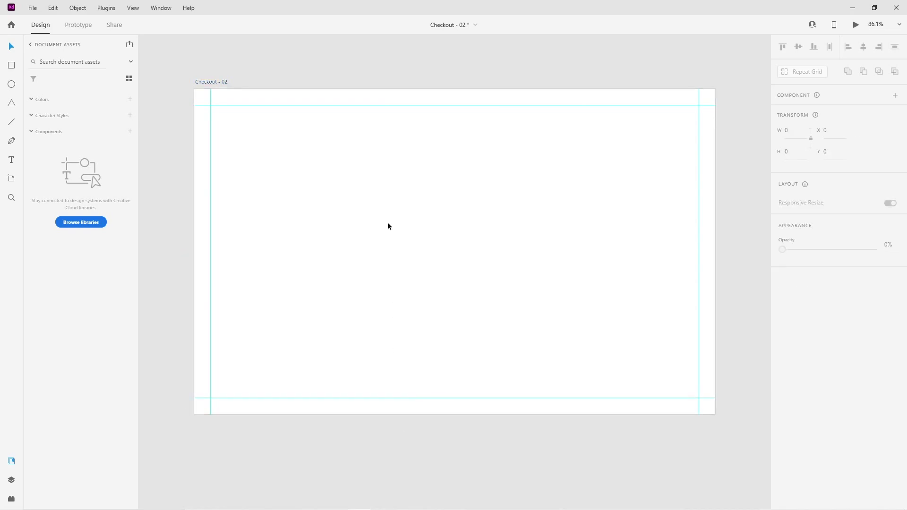
{"action": "scroll", "coordinate": [396, 191], "scroll_direction": "up", "scroll_amount": 3}
{"action": "scroll", "coordinate": [507, 211], "scroll_direction": "down", "scroll_amount": 3}
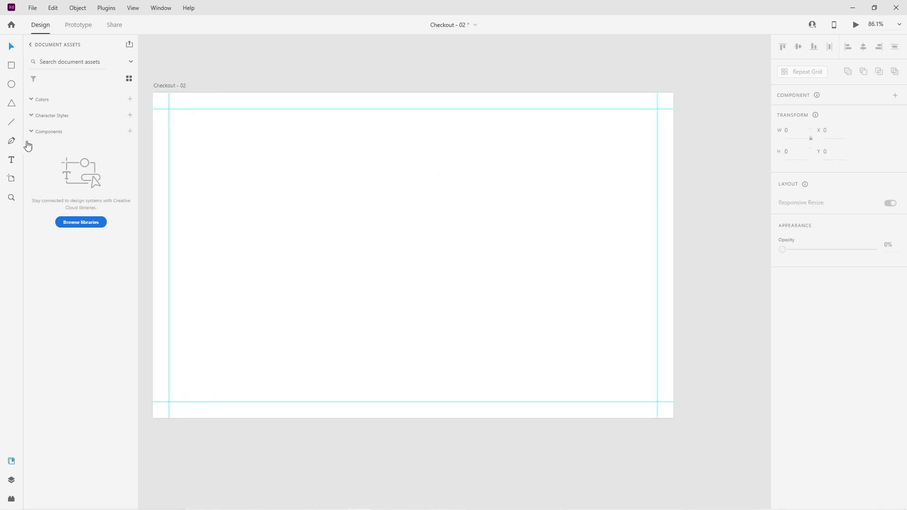
Draw a rectangle between the top and bottom guides, 480 wide, and align it to the right margin guide
{"action": "left_click", "coordinate": [11, 66]}
{"action": "mouse_move", "coordinate": [658, 109]}
{"action": "left_mouse_down"}
{"action": "mouse_move", "coordinate": [528, 375]}
{"action": "mouse_move", "coordinate": [479, 401]}
{"action": "left_mouse_up"}
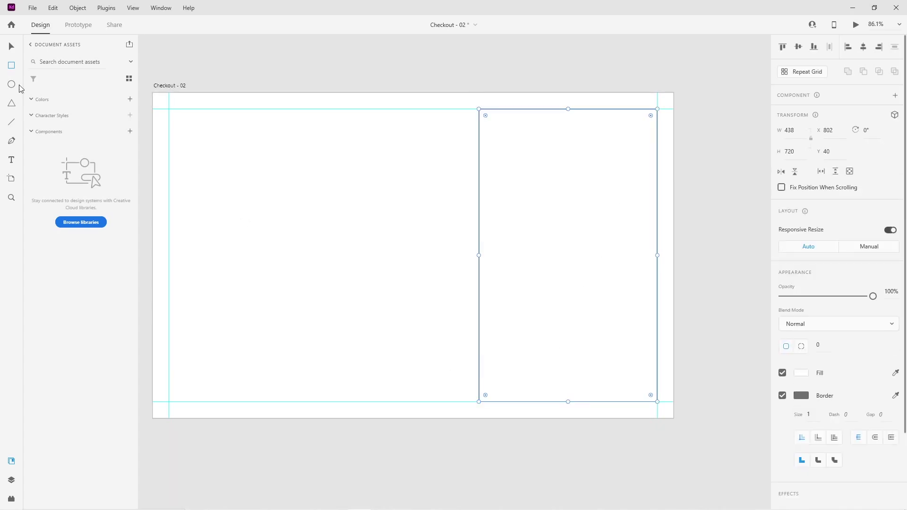
{"action": "left_click", "coordinate": [788, 129]}
{"action": "type", "text": "480"}
{"action": "key", "text": "Return"}
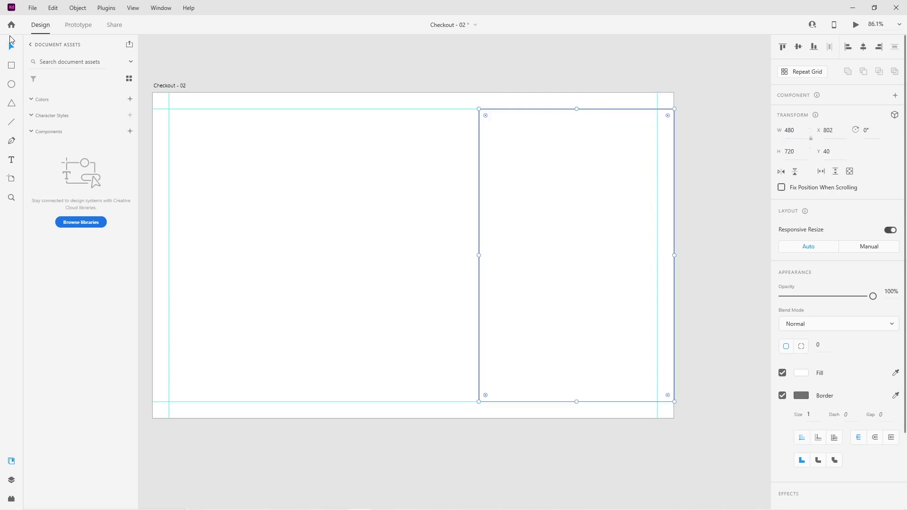
{"action": "left_click_drag", "start_coordinate": [573, 331], "coordinate": [563, 330]}
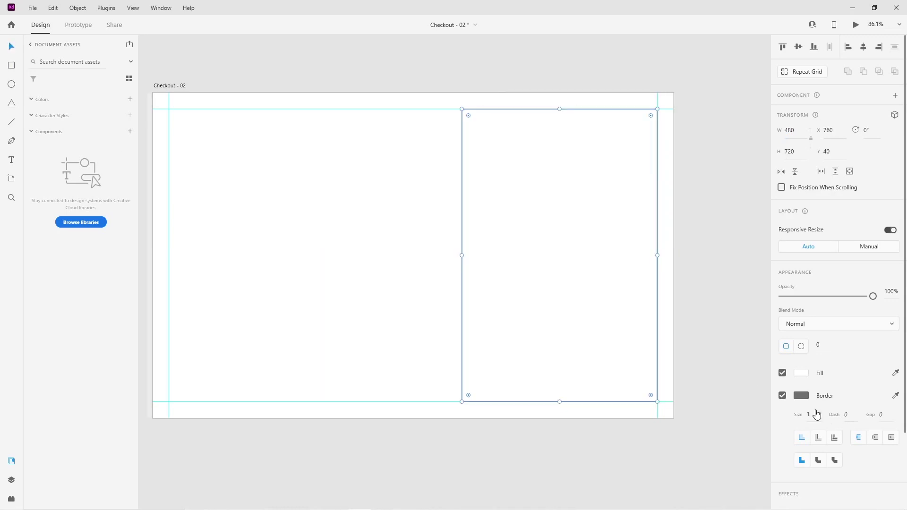
Remove the rectangle's border and fill it with light grey
{"action": "left_click", "coordinate": [783, 397]}
{"action": "left_click", "coordinate": [801, 373]}
{"action": "left_click_drag", "start_coordinate": [661, 358], "coordinate": [645, 331]}
{"action": "left_click", "coordinate": [387, 309]}
{"action": "left_click_drag", "start_coordinate": [430, 289], "coordinate": [440, 294]}
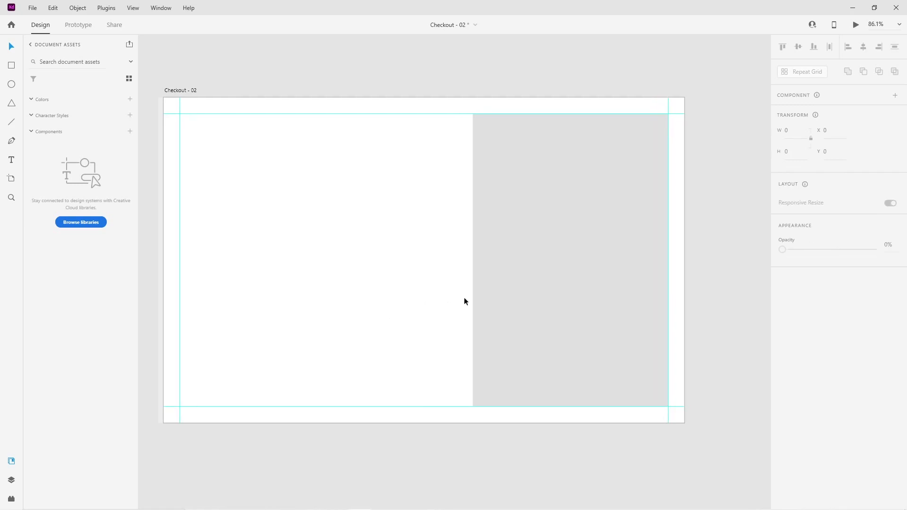
Add the two-line text "Balance Beam Oil Control Moisturizer" and place it in the grey panel's upper-left corner
{"action": "key", "text": "t"}
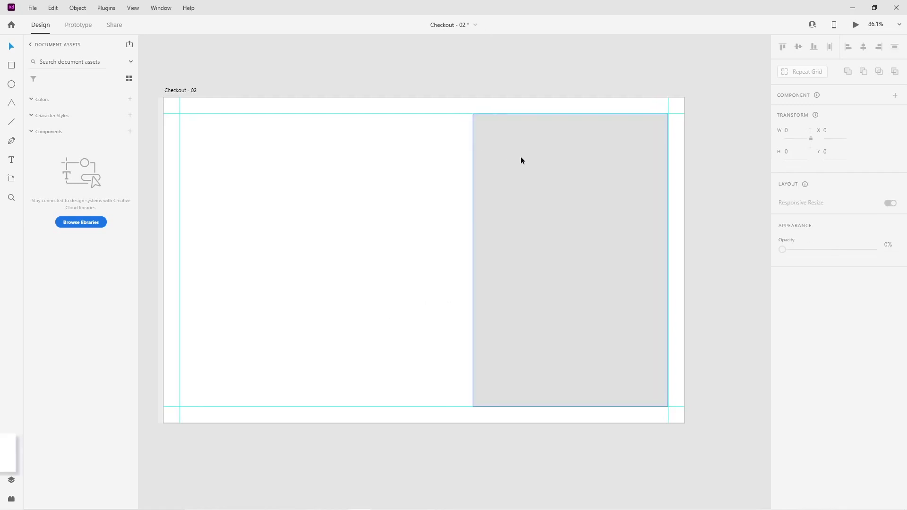
{"action": "left_click", "coordinate": [506, 150]}
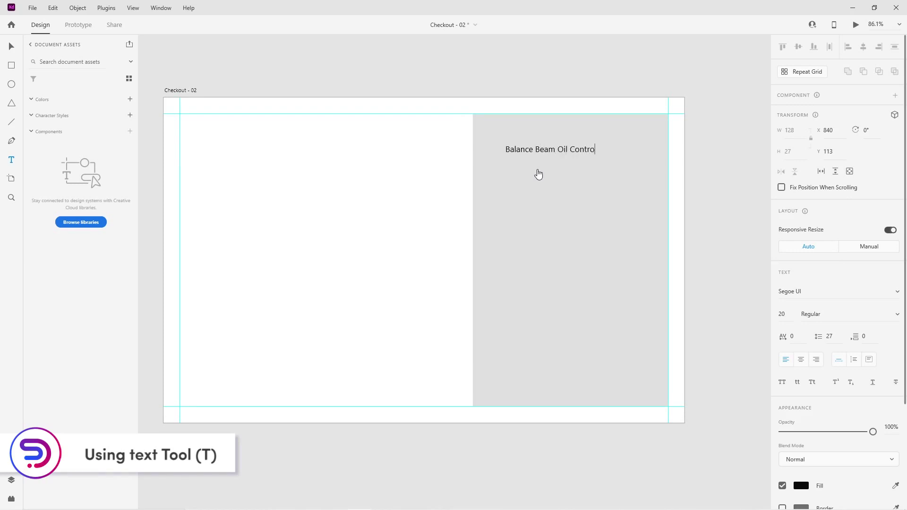
{"action": "key", "text": "Return"}
{"action": "type", "text": "Moisturizer"}
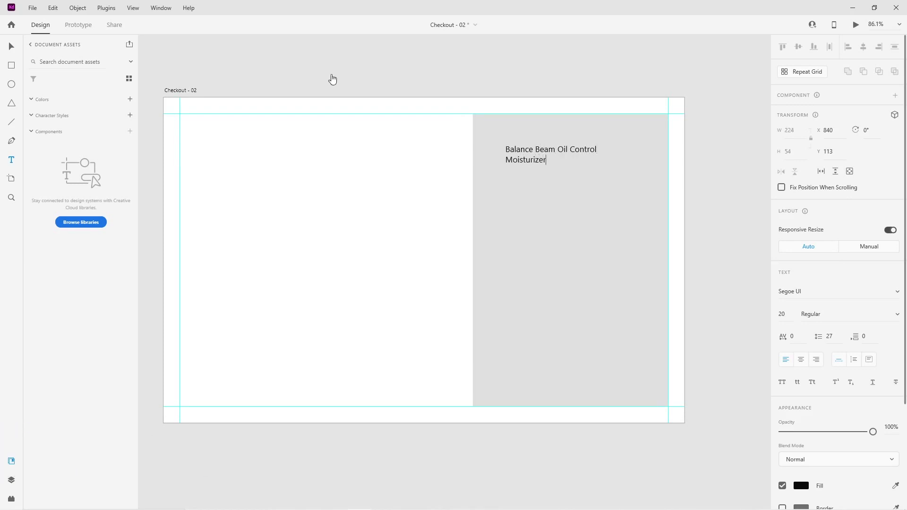
{"action": "key", "text": "Escape"}
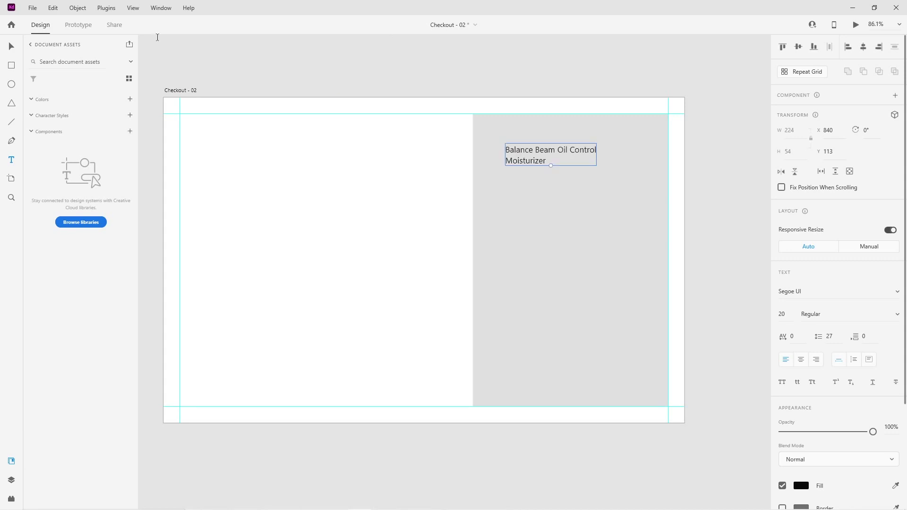
{"action": "left_click_drag", "start_coordinate": [515, 141], "coordinate": [494, 121]}
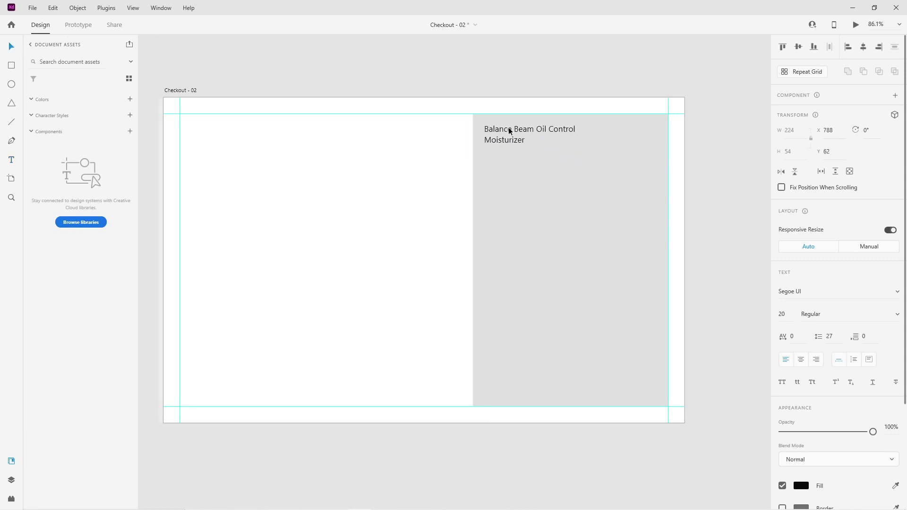
Format the product title in Sofia Pro UltraLight at size 25
{"action": "left_click", "coordinate": [809, 293]}
{"action": "type", "text": "Sofia"}
{"action": "key", "text": "Return"}
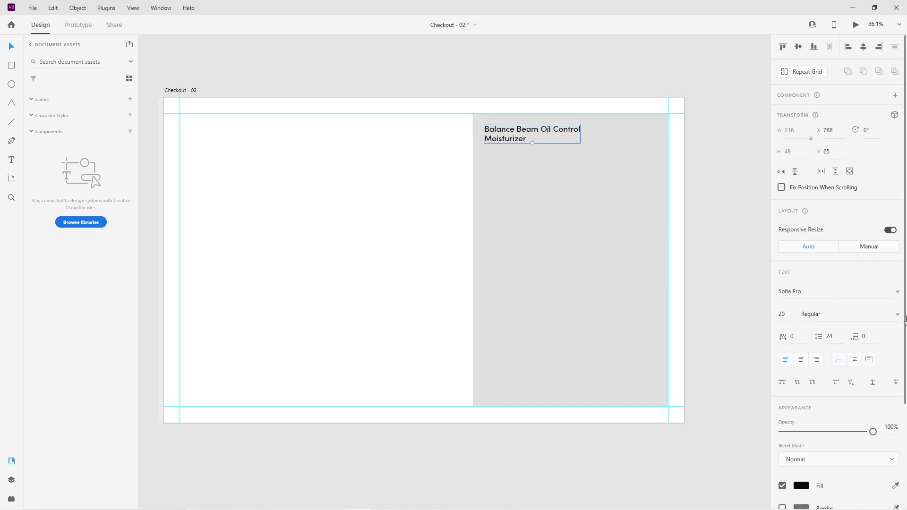
{"action": "left_click", "coordinate": [867, 314]}
{"action": "left_click", "coordinate": [826, 257]}
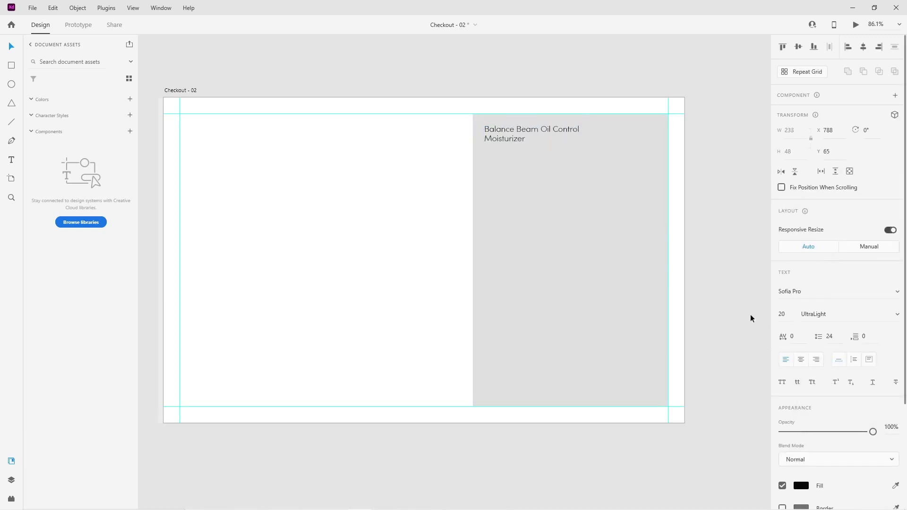
{"action": "left_click", "coordinate": [787, 315]}
{"action": "type", "text": "25"}
{"action": "key", "text": "Return"}
{"action": "left_click", "coordinate": [588, 280]}
Duplicate the product title below itself and change the copy's text to "$14.88"
{"action": "left_click", "coordinate": [511, 129]}
{"action": "left_click", "coordinate": [455, 168]}
{"action": "left_click_drag", "start_coordinate": [508, 145], "coordinate": [515, 161]}
{"action": "double_click", "coordinate": [517, 162]}
{"action": "key", "text": "ctrl+a"}
{"action": "type", "text": "1"}
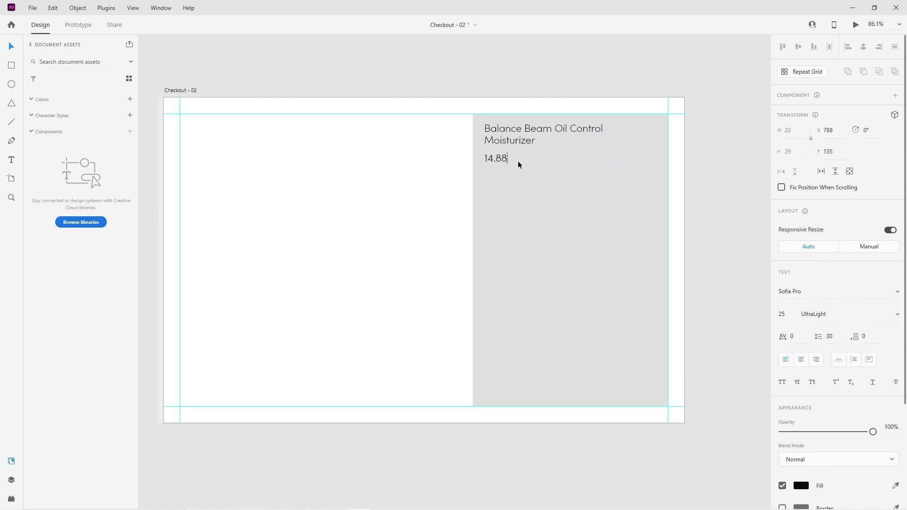
{"action": "type", "text": "$"}
{"action": "key", "text": "Escape"}
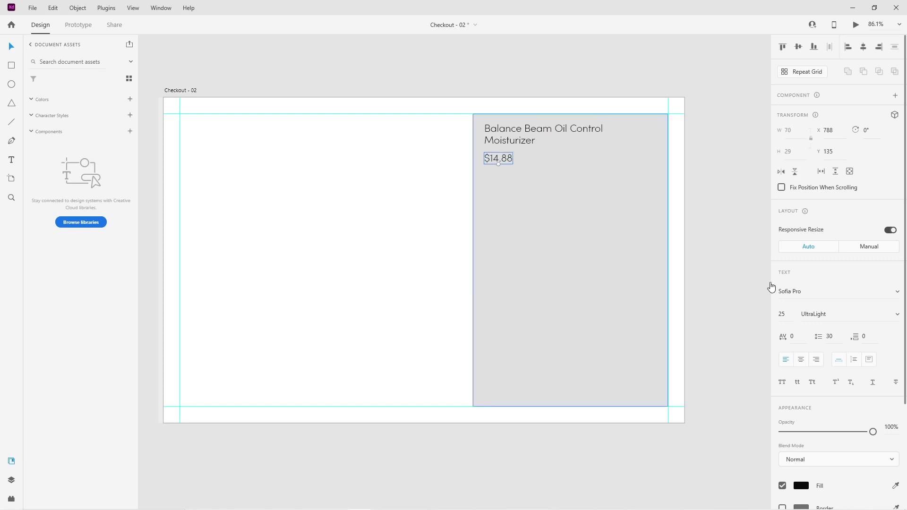
Make the price text Bold at size 40 and move it slightly below the title
{"action": "left_click", "coordinate": [896, 322]}
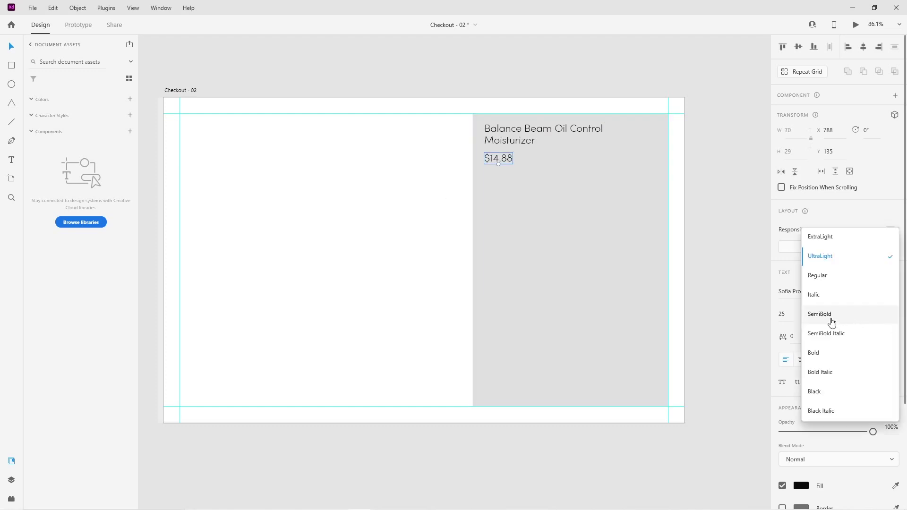
{"action": "left_click", "coordinate": [824, 355]}
{"action": "left_click", "coordinate": [790, 314]}
{"action": "type", "text": "4"}
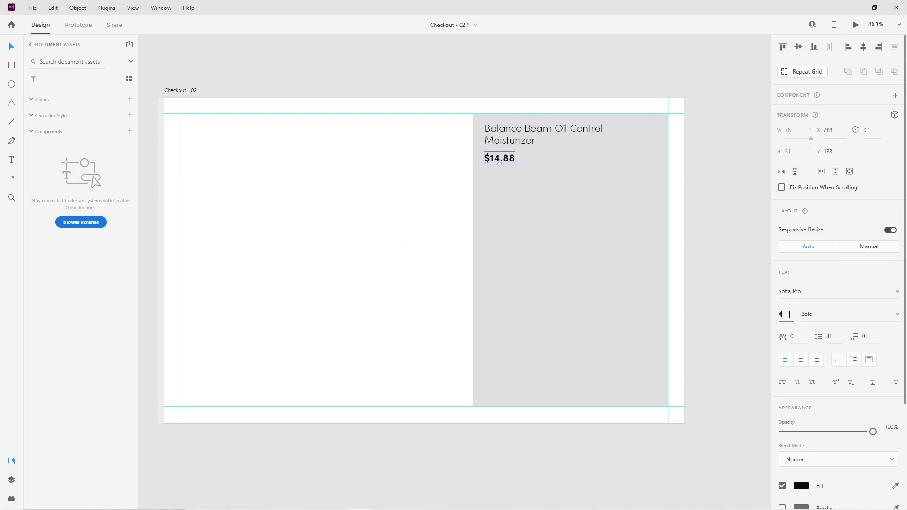
{"action": "type", "text": "0"}
{"action": "left_click", "coordinate": [670, 280]}
{"action": "left_click_drag", "start_coordinate": [512, 158], "coordinate": [513, 163]}
{"action": "key", "text": "Escape"}
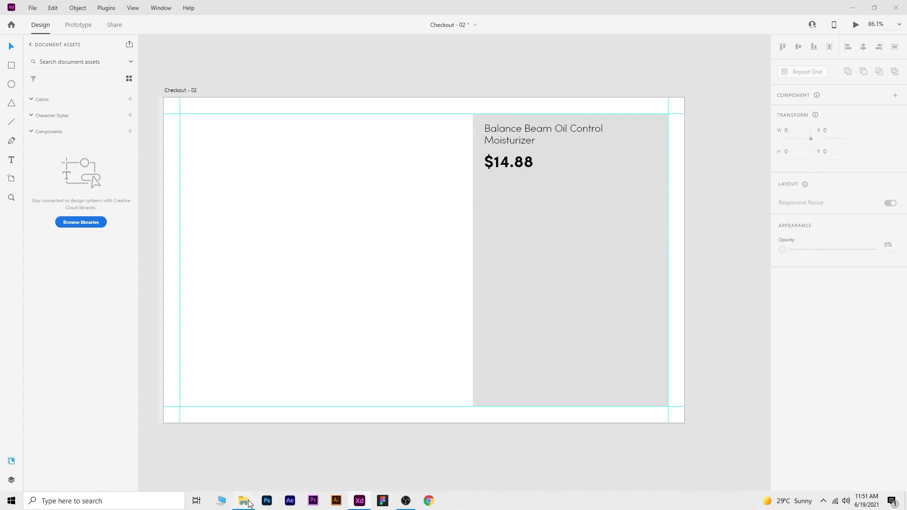
Switch to File Explorer and place the purple product bottle image on the artboard
{"action": "left_click", "coordinate": [243, 500]}
{"action": "left_click_drag", "start_coordinate": [208, 71], "coordinate": [330, 205]}
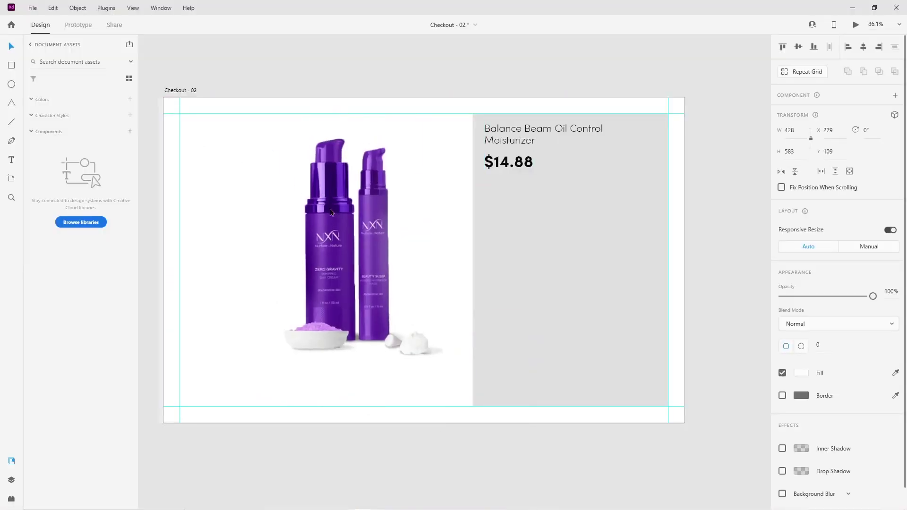
Scale the product image to about 386 by 526 and position it below the price, overlapping the panel's left edge
{"action": "left_click_drag", "start_coordinate": [447, 376], "coordinate": [501, 324]}
{"action": "left_click_drag", "start_coordinate": [578, 407], "coordinate": [581, 410]}
{"action": "left_click_drag", "start_coordinate": [491, 326], "coordinate": [489, 318]}
{"action": "key", "text": "shift+Right"}
{"action": "key", "text": "shift+Right"}
{"action": "key", "text": "shift+Right"}
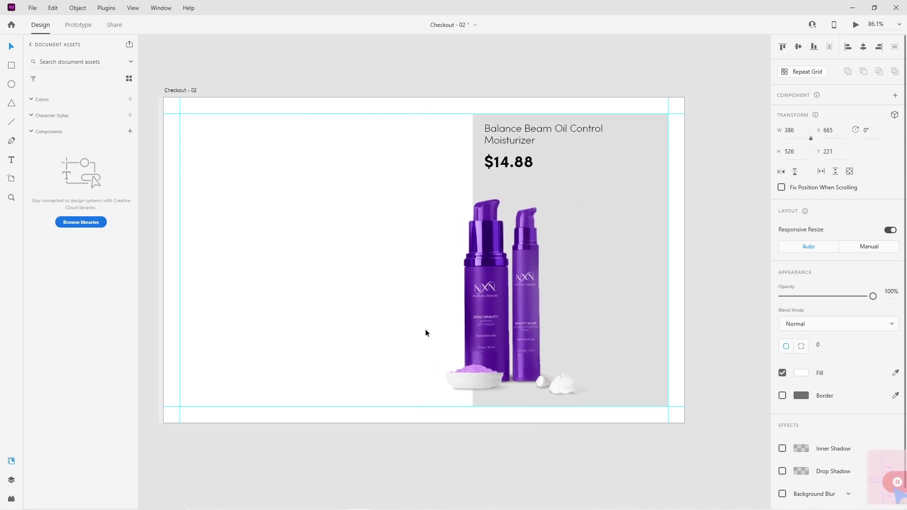
{"action": "left_click", "coordinate": [374, 324]}
Colour the price with purple sampled from the bottle and adjust the shade to #652E9F
{"action": "left_click", "coordinate": [620, 242]}
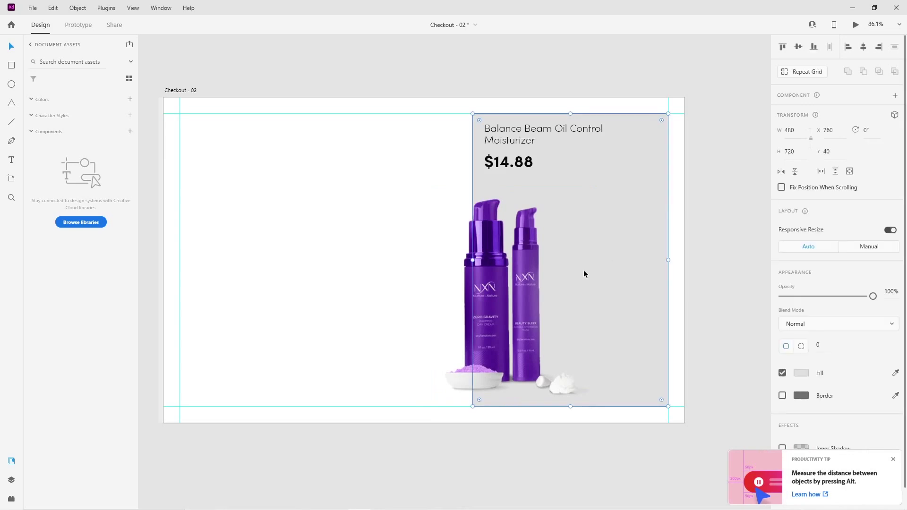
{"action": "left_click", "coordinate": [528, 133]}
{"action": "left_click", "coordinate": [520, 169]}
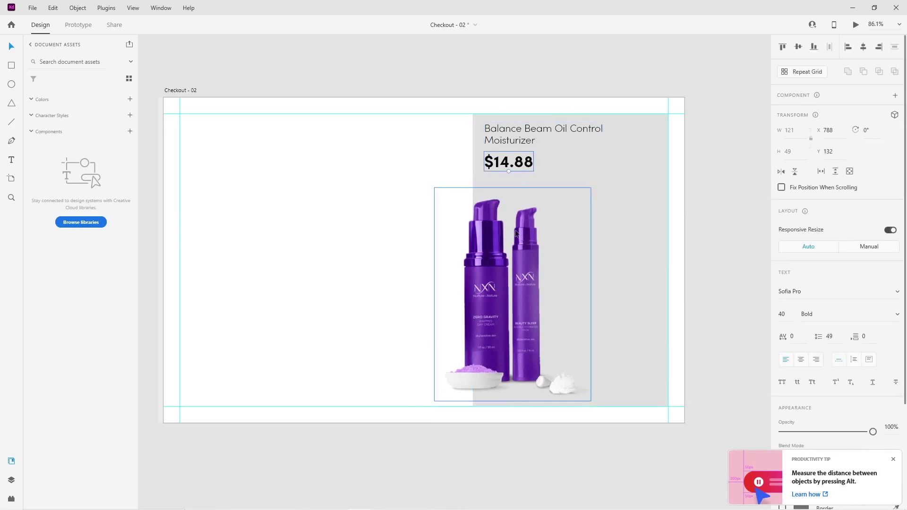
{"action": "left_click", "coordinate": [476, 307]}
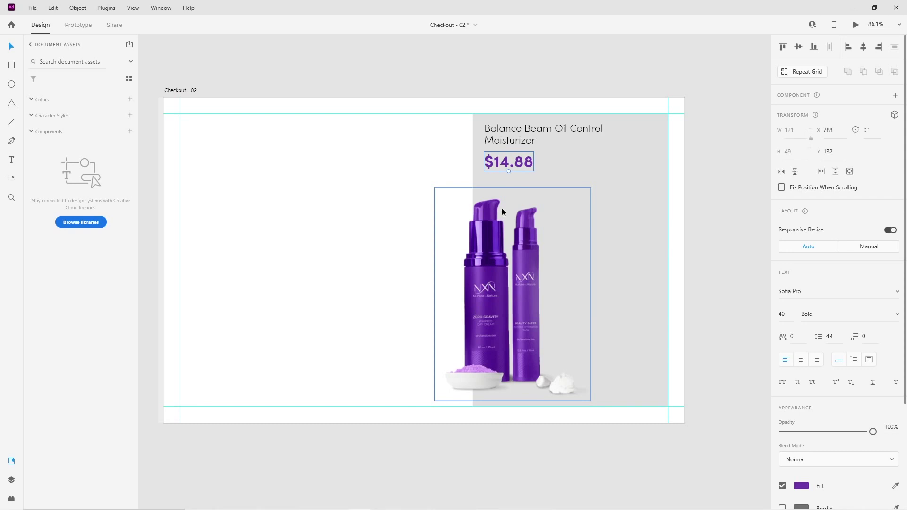
{"action": "left_click", "coordinate": [802, 486]}
{"action": "left_click_drag", "start_coordinate": [716, 405], "coordinate": [719, 408]}
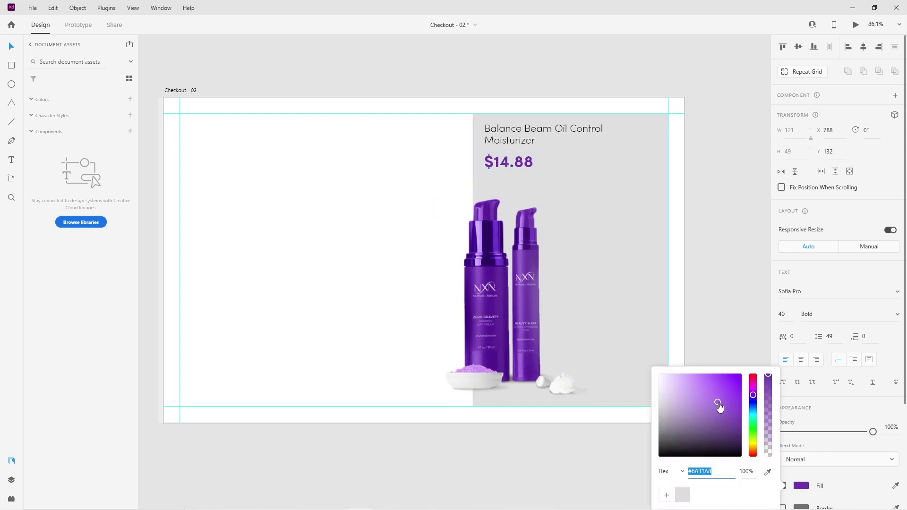
{"action": "left_click", "coordinate": [330, 296]}
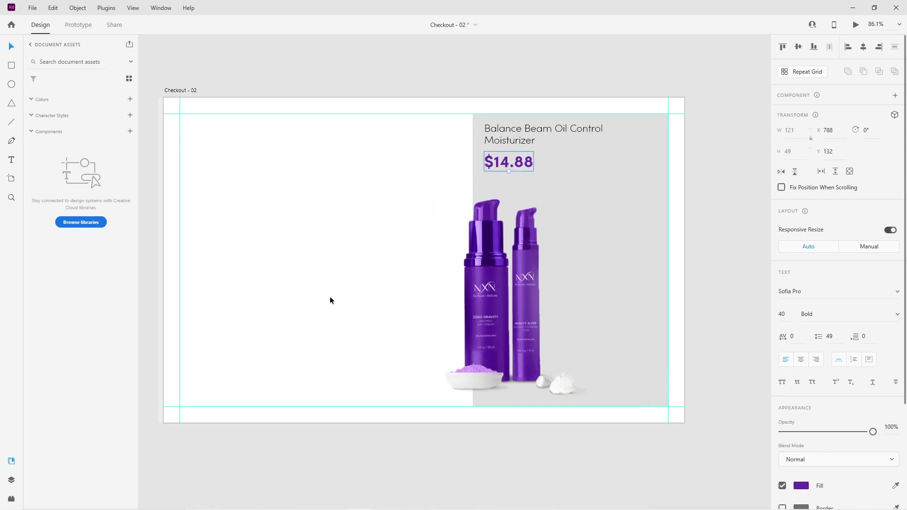
Save the price text's purple as a colour swatch
{"action": "left_click", "coordinate": [527, 132]}
{"action": "left_click", "coordinate": [515, 163]}
{"action": "left_click", "coordinate": [802, 486]}
{"action": "left_click", "coordinate": [667, 497]}
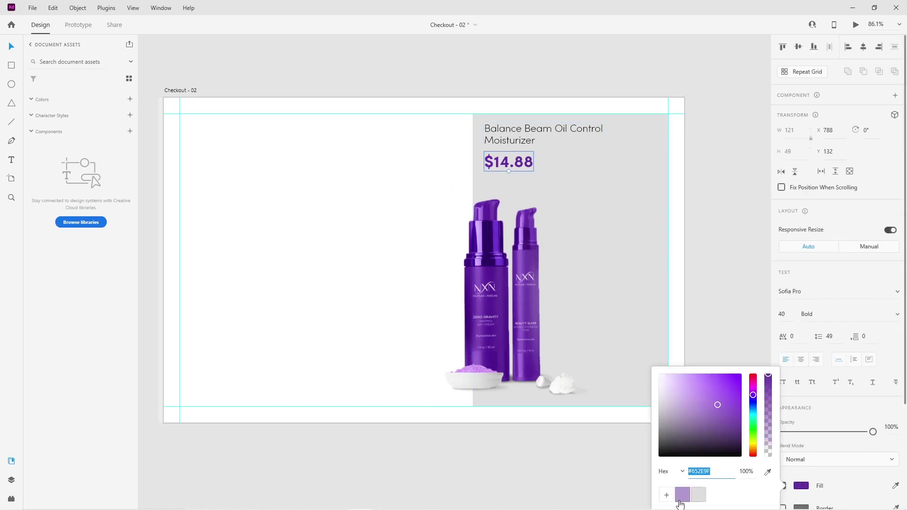
{"action": "left_click", "coordinate": [592, 459]}
Apply the saved purple swatch to the product title
{"action": "left_click", "coordinate": [524, 140]}
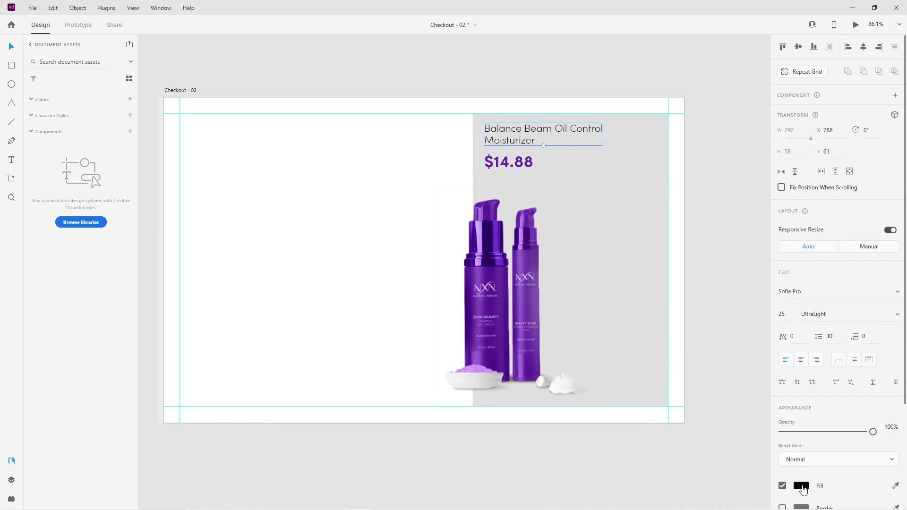
{"action": "left_click", "coordinate": [801, 487]}
{"action": "left_click", "coordinate": [688, 499]}
{"action": "left_click", "coordinate": [557, 422]}
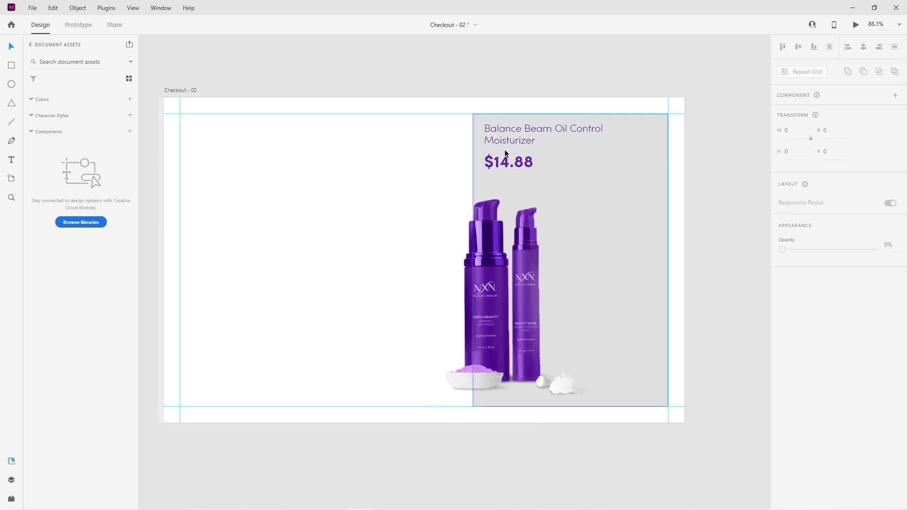
Fill the grey panel with purple sampled from the price and lighten it to a pale lavender
{"action": "left_click", "coordinate": [600, 195]}
{"action": "key", "text": "i"}
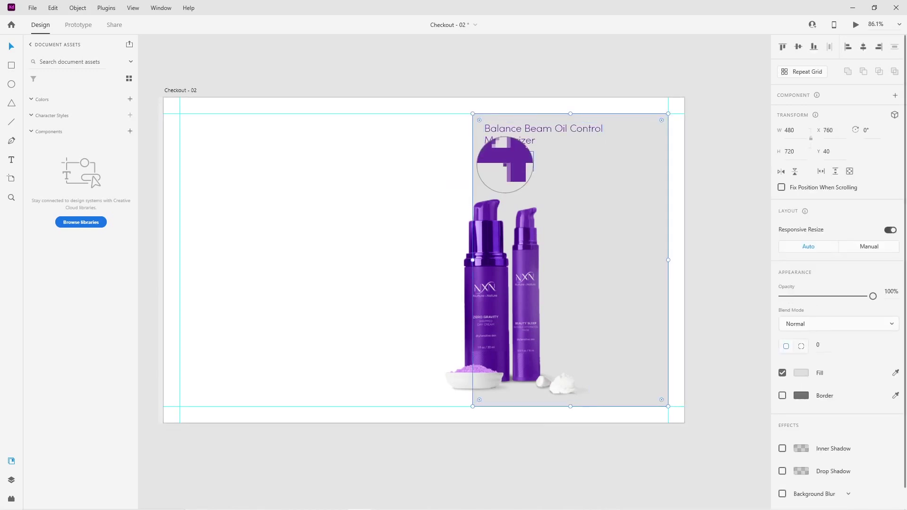
{"action": "left_click", "coordinate": [493, 160]}
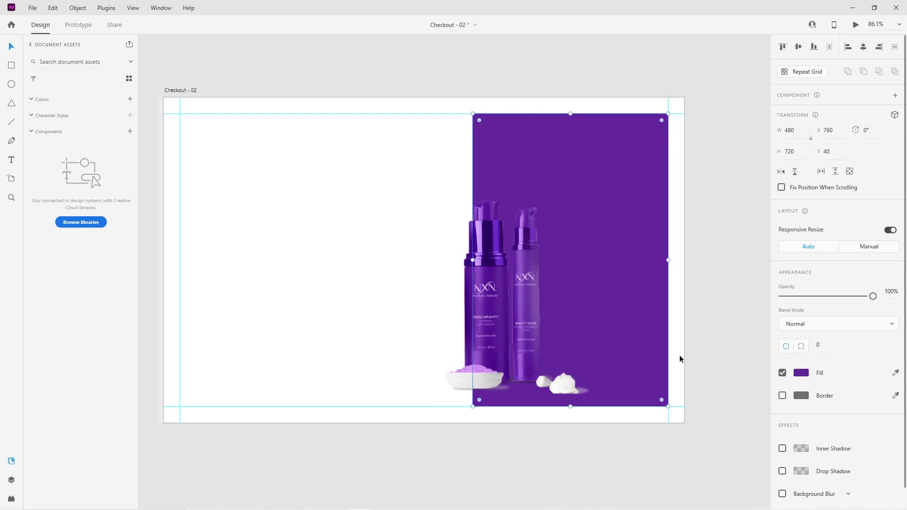
{"action": "left_click", "coordinate": [806, 376]}
{"action": "left_click_drag", "start_coordinate": [726, 342], "coordinate": [666, 324]}
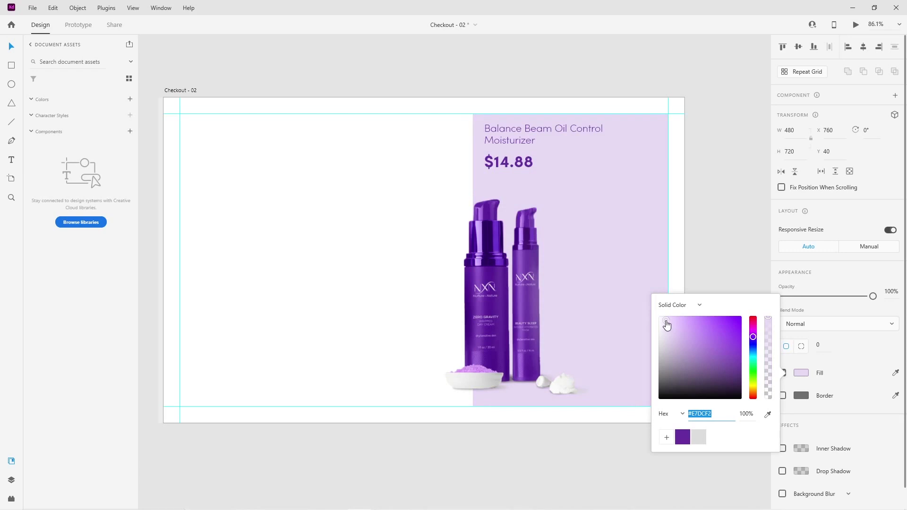
{"action": "left_click", "coordinate": [382, 312]}
Draw a looping S-curve with the Pen tool from below the lavender panel up past its right edge and back inside
{"action": "scroll", "coordinate": [385, 326], "scroll_direction": "down", "scroll_amount": 1}
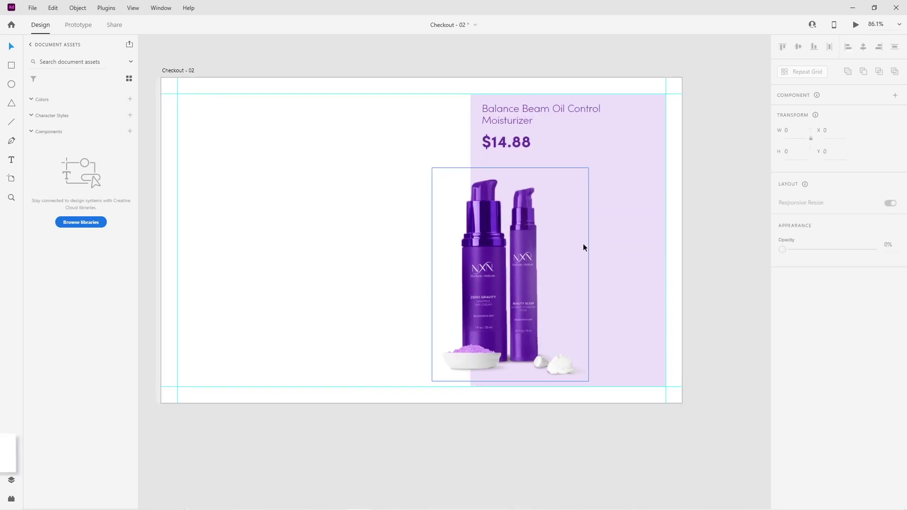
{"action": "left_click", "coordinate": [14, 141]}
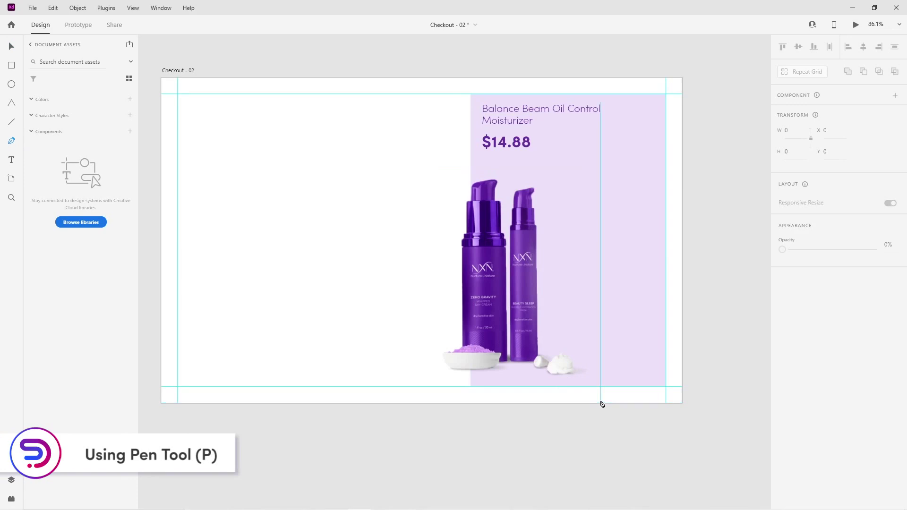
{"action": "left_click", "coordinate": [595, 401]}
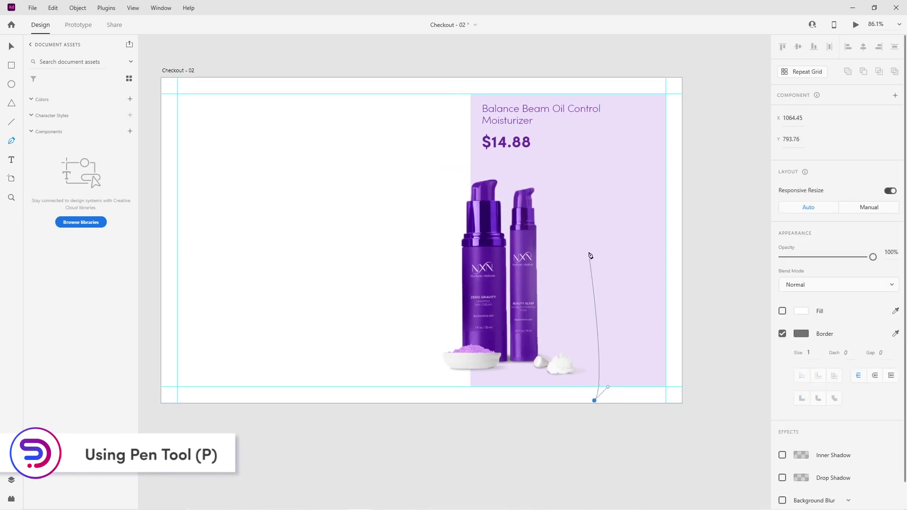
{"action": "left_click_drag", "start_coordinate": [586, 245], "coordinate": [527, 159]}
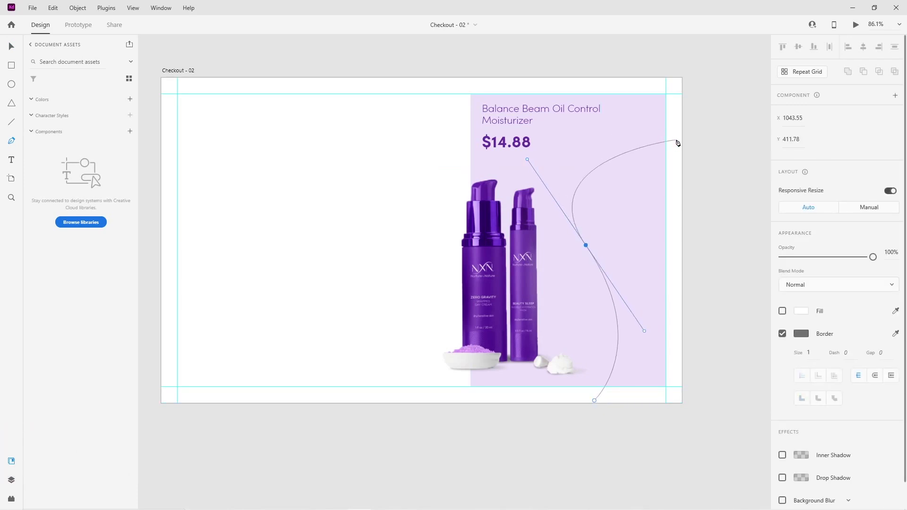
{"action": "left_click_drag", "start_coordinate": [670, 119], "coordinate": [604, 277]}
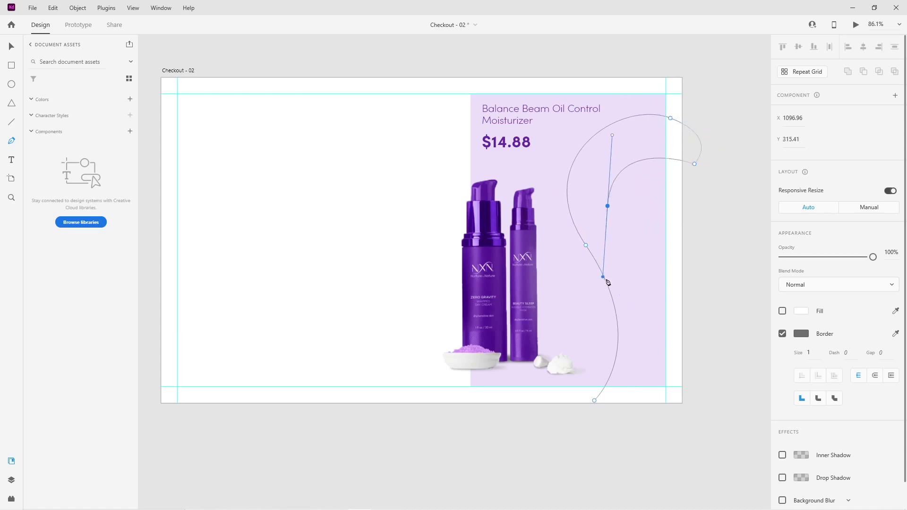
Continue the path with a second curve running down below the artboard, adjusting its lower anchor and handle
{"action": "left_click_drag", "start_coordinate": [626, 361], "coordinate": [555, 498]}
{"action": "left_click_drag", "start_coordinate": [609, 391], "coordinate": [603, 388]}
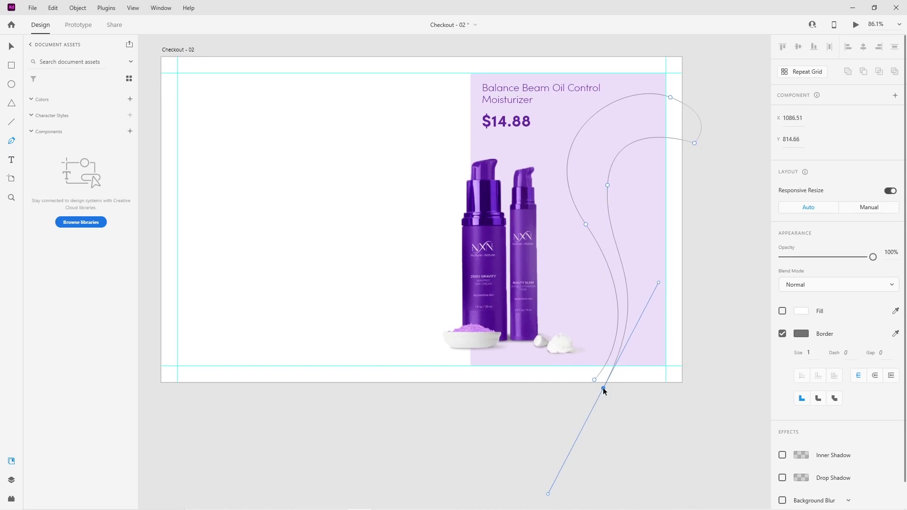
{"action": "left_click_drag", "start_coordinate": [659, 283], "coordinate": [669, 267]}
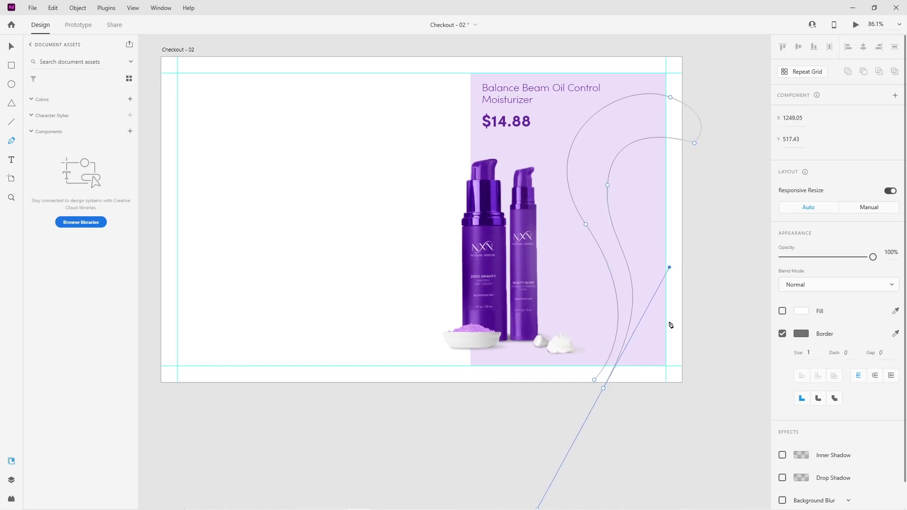
Add a third, innermost curve rising from below the artboard and ending just past the panel's right edge
{"action": "left_click", "coordinate": [621, 388]}
{"action": "left_click_drag", "start_coordinate": [648, 286], "coordinate": [638, 243]}
{"action": "left_click_drag", "start_coordinate": [684, 195], "coordinate": [726, 203]}
{"action": "key", "text": "Escape"}
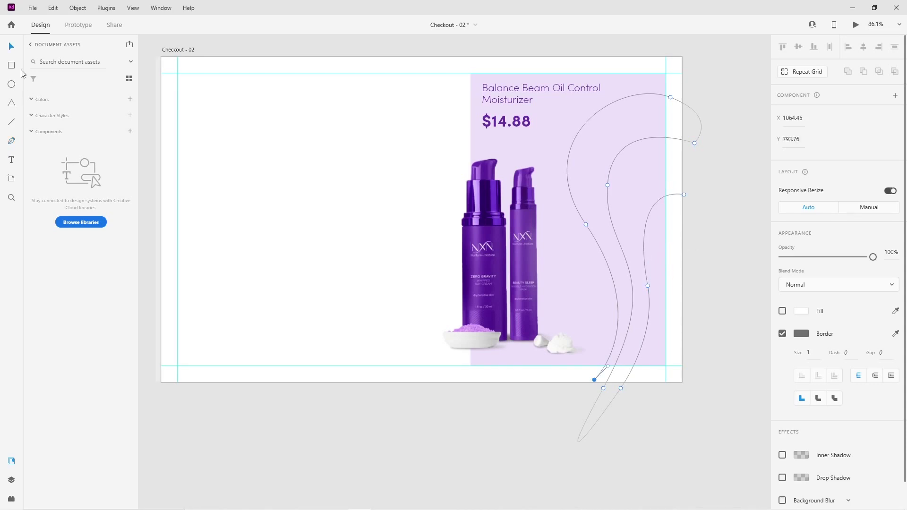
Reshape the innermost curve by repositioning its middle and lower anchors and adjusting the middle anchor's lower handle
{"action": "left_click", "coordinate": [648, 286]}
{"action": "left_click_drag", "start_coordinate": [646, 288], "coordinate": [649, 281]}
{"action": "left_click_drag", "start_coordinate": [619, 397], "coordinate": [611, 384]}
{"action": "left_click_drag", "start_coordinate": [659, 327], "coordinate": [650, 342]}
{"action": "left_click_drag", "start_coordinate": [648, 280], "coordinate": [647, 278]}
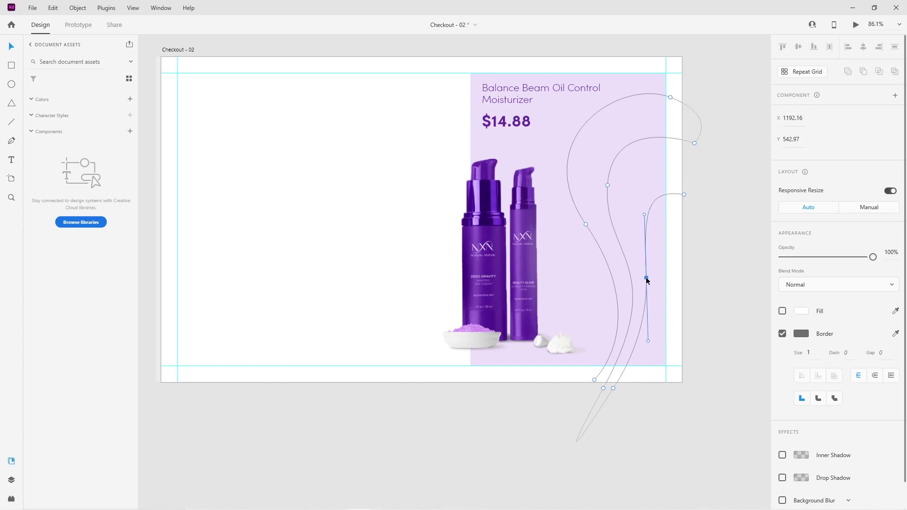
Adjust the curve handles of the second curve's upper anchor and the path's starting anchor
{"action": "left_click", "coordinate": [607, 186]}
{"action": "key", "text": "ctrl+z"}
{"action": "left_click_drag", "start_coordinate": [608, 187], "coordinate": [612, 126]}
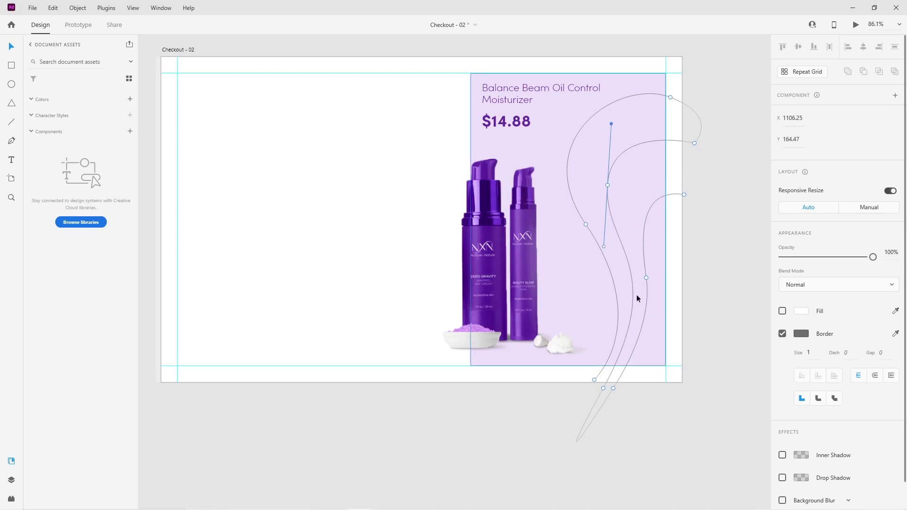
{"action": "left_click", "coordinate": [594, 380]}
{"action": "left_click_drag", "start_coordinate": [607, 358], "coordinate": [609, 385]}
Fine-tune the lower handle of the innermost curve's middle anchor and finish editing the path
{"action": "left_click", "coordinate": [647, 277]}
{"action": "left_click_drag", "start_coordinate": [652, 328], "coordinate": [650, 338]}
{"action": "key", "text": "Escape"}
Set the curved path's border to white #FFFFFF with a size of 2
{"action": "left_click", "coordinate": [802, 373]}
{"action": "left_click_drag", "start_coordinate": [667, 317], "coordinate": [659, 309]}
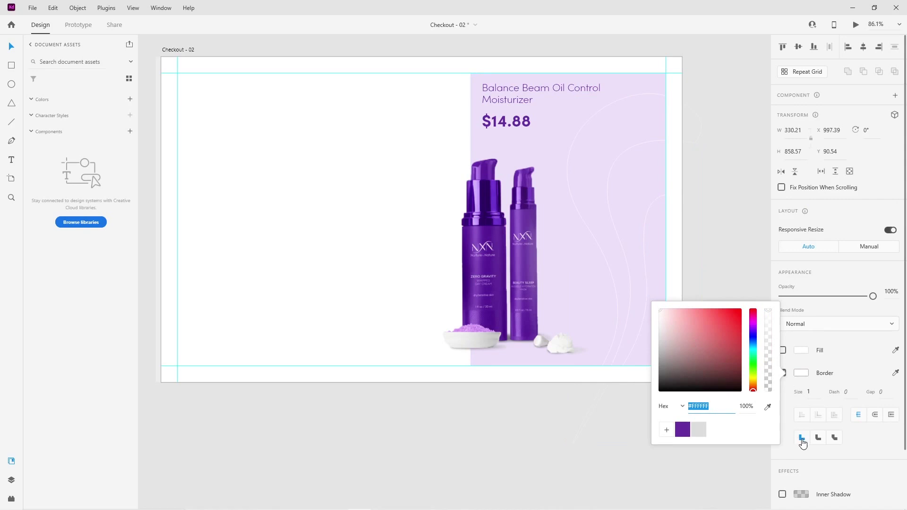
{"action": "left_click", "coordinate": [809, 393]}
{"action": "type", "text": "2"}
{"action": "key", "text": "Return"}
{"action": "left_click", "coordinate": [530, 435]}
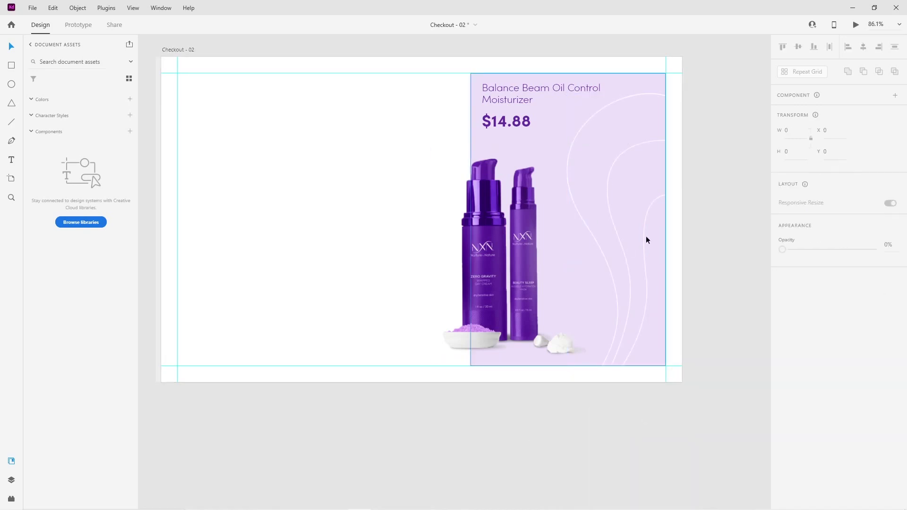
Smooth the white innermost curve by shifting its middle anchor slightly left and adjusting both of its handles
{"action": "left_click_drag", "start_coordinate": [530, 405], "coordinate": [548, 425]}
{"action": "double_click", "coordinate": [661, 339]}
{"action": "left_click", "coordinate": [664, 297]}
{"action": "left_click_drag", "start_coordinate": [664, 316], "coordinate": [679, 362]}
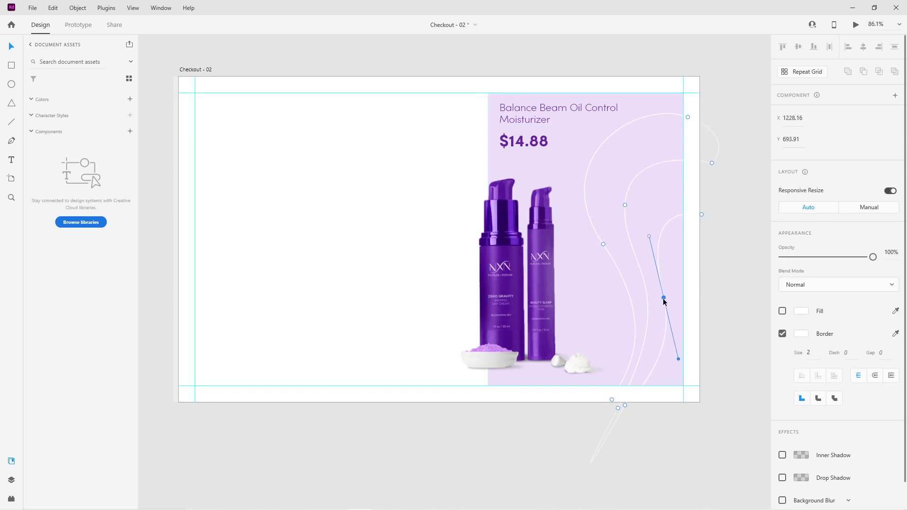
{"action": "left_click_drag", "start_coordinate": [664, 298], "coordinate": [658, 296]}
{"action": "left_click_drag", "start_coordinate": [674, 357], "coordinate": [670, 348]}
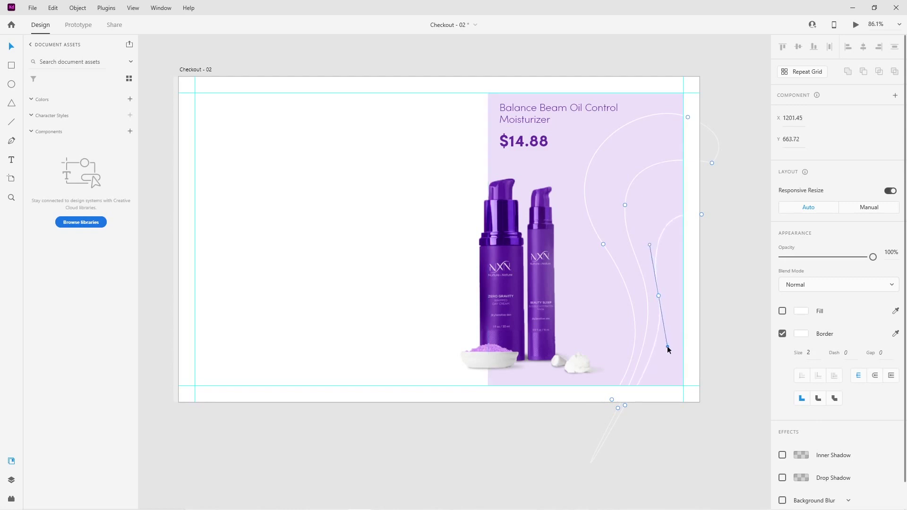
{"action": "left_click_drag", "start_coordinate": [647, 246], "coordinate": [649, 243]}
{"action": "left_click", "coordinate": [704, 401]}
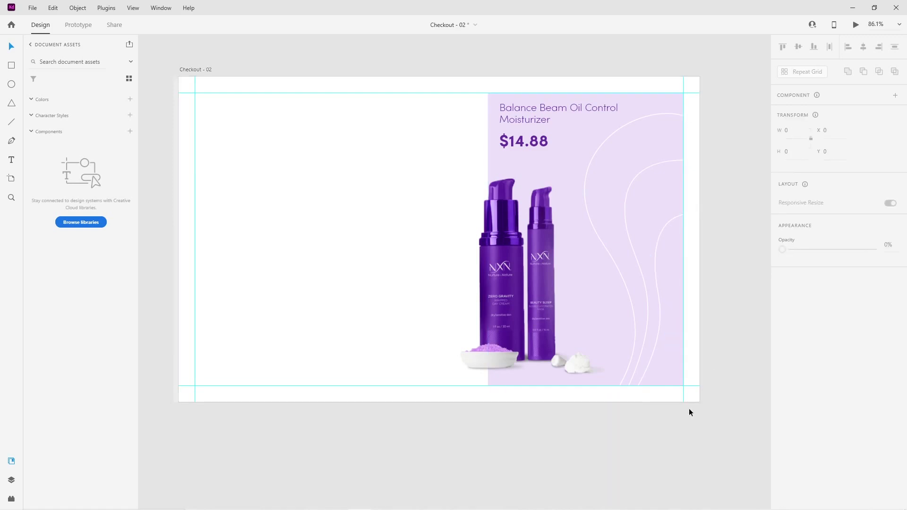
Slightly shorten the lower handle of the innermost curve's middle anchor
{"action": "double_click", "coordinate": [661, 305]}
{"action": "left_click", "coordinate": [659, 296]}
{"action": "left_click_drag", "start_coordinate": [669, 350], "coordinate": [667, 344]}
{"action": "left_click", "coordinate": [679, 406]}
Draw a horizontal line 258 px wide near the artboard's upper-left margin guides for a progress tracker
{"action": "scroll", "coordinate": [666, 397], "scroll_direction": "down", "scroll_amount": 2}
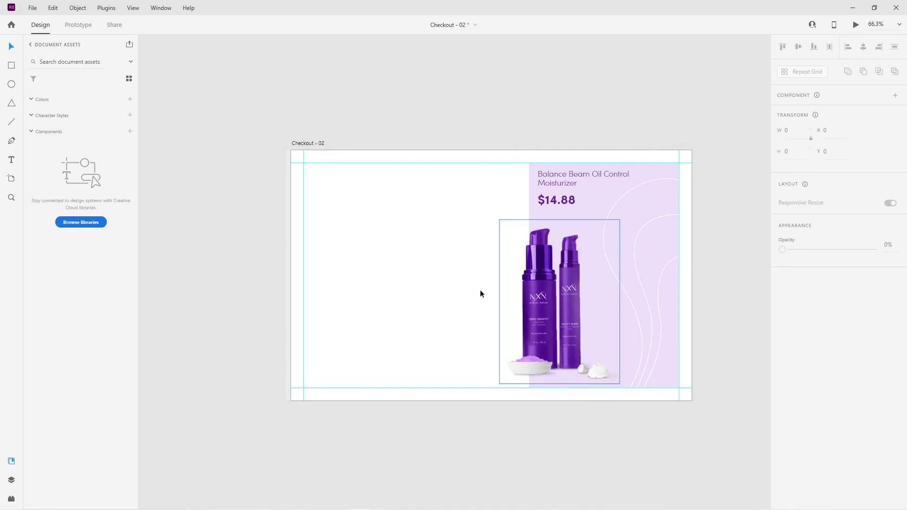
{"action": "scroll", "coordinate": [477, 296], "scroll_direction": "up", "scroll_amount": 3}
{"action": "scroll", "coordinate": [502, 317], "scroll_direction": "left", "scroll_amount": 2}
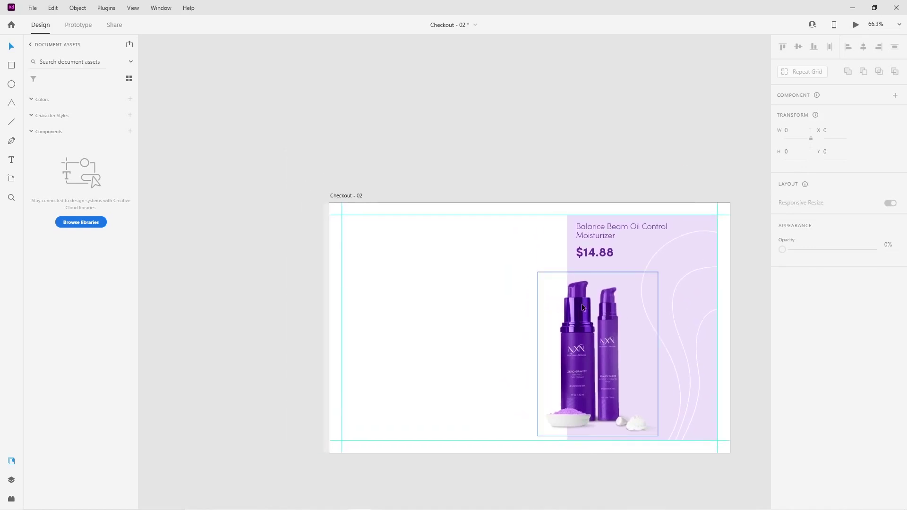
{"action": "left_click", "coordinate": [11, 122]}
{"action": "left_click_drag", "start_coordinate": [352, 223], "coordinate": [447, 232]}
{"action": "key", "text": "v"}
{"action": "type", "text": "258"}
{"action": "key", "text": "Return"}
{"action": "left_click_drag", "start_coordinate": [369, 223], "coordinate": [366, 220]}
Draw a small circle about 10 px wide centred on the line's left end
{"action": "scroll", "coordinate": [362, 219], "scroll_direction": "up", "scroll_amount": 5, "text": "ctrl"}
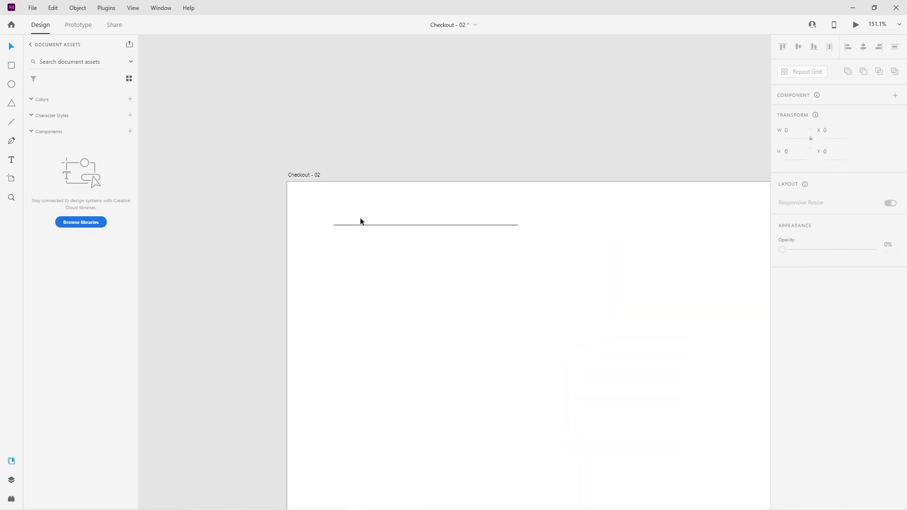
{"action": "key", "text": "e"}
{"action": "left_click_drag", "start_coordinate": [332, 227], "coordinate": [325, 224]}
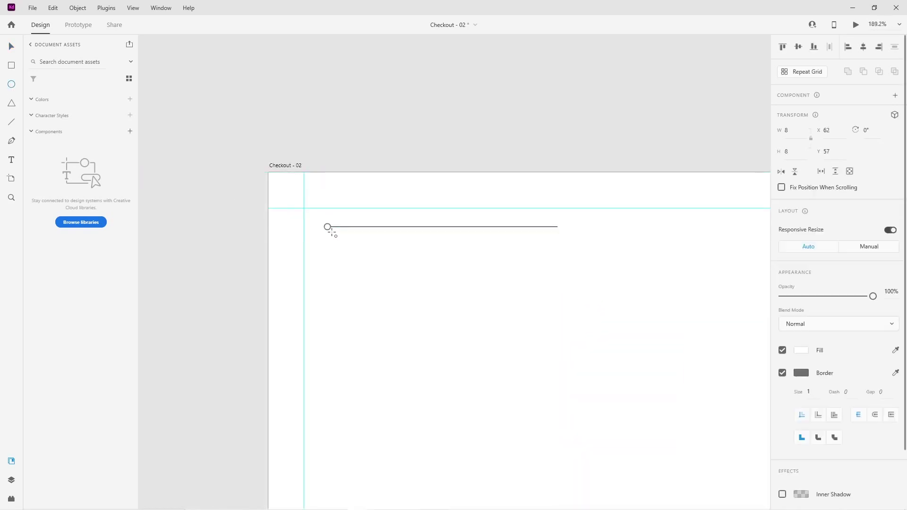
{"action": "key", "text": "v"}
{"action": "left_click", "coordinate": [330, 292]}
Duplicate the circle onto the line's right end and enlarge the copy to about 18 px
{"action": "left_click_drag", "start_coordinate": [326, 228], "coordinate": [564, 234], "text": "alt"}
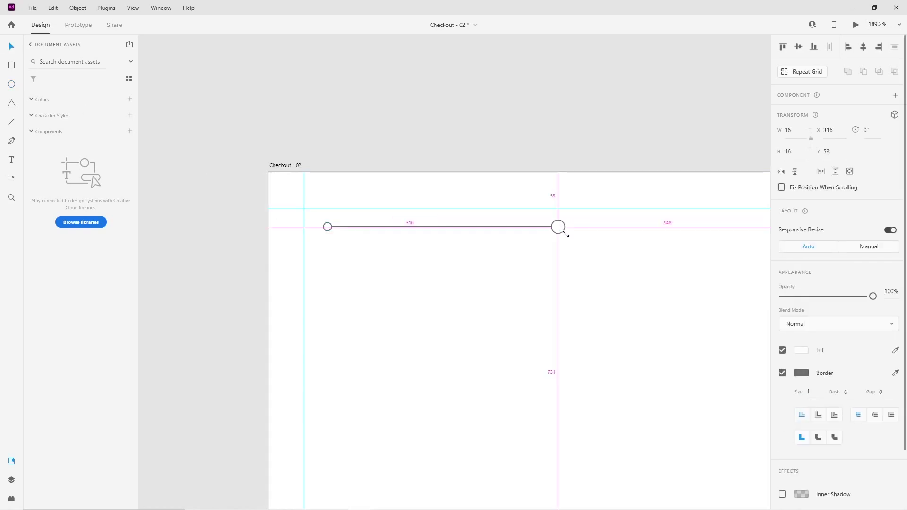
{"action": "left_click", "coordinate": [548, 263]}
{"action": "scroll", "coordinate": [501, 251], "scroll_direction": "down", "scroll_amount": 1}
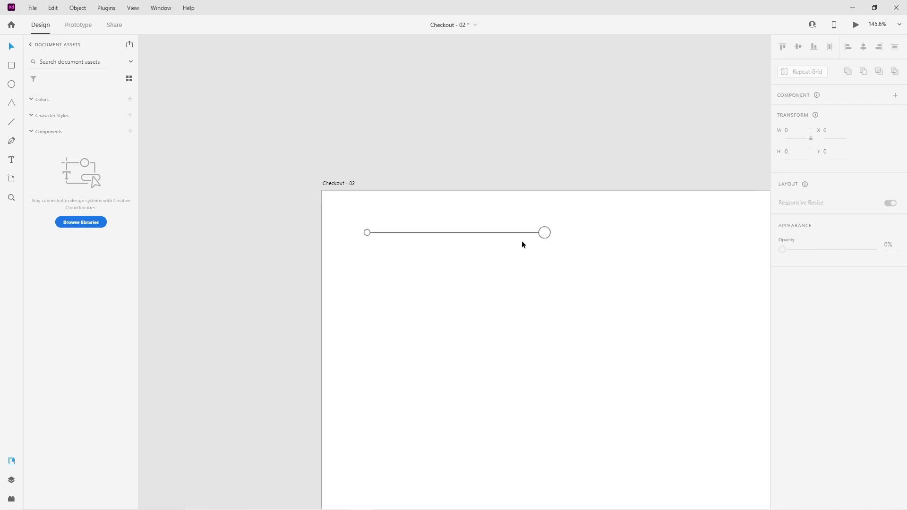
Apply the saved purple swatch to the larger circle's border and thicken the border
{"action": "scroll", "coordinate": [536, 246], "scroll_direction": "down", "scroll_amount": 1}
{"action": "left_click_drag", "start_coordinate": [585, 258], "coordinate": [429, 255]}
{"action": "left_click", "coordinate": [387, 233]}
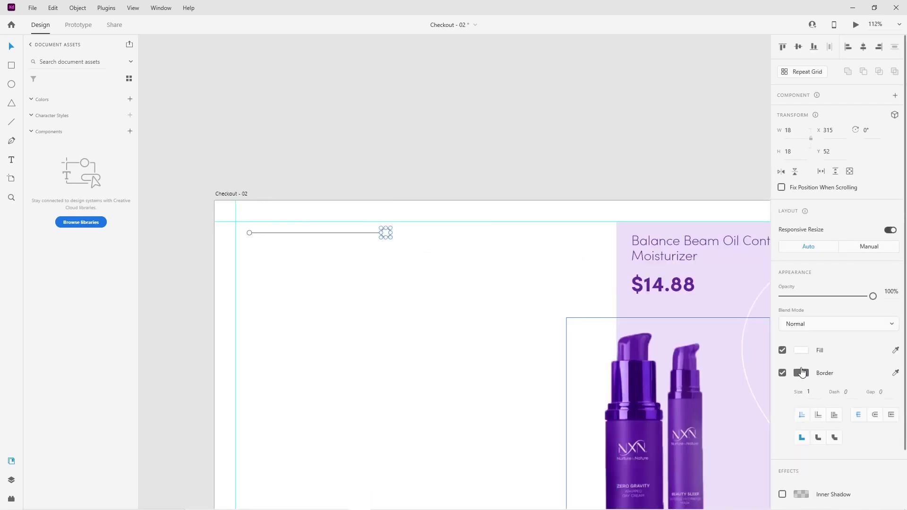
{"action": "left_click", "coordinate": [802, 373]}
{"action": "left_click", "coordinate": [566, 352]}
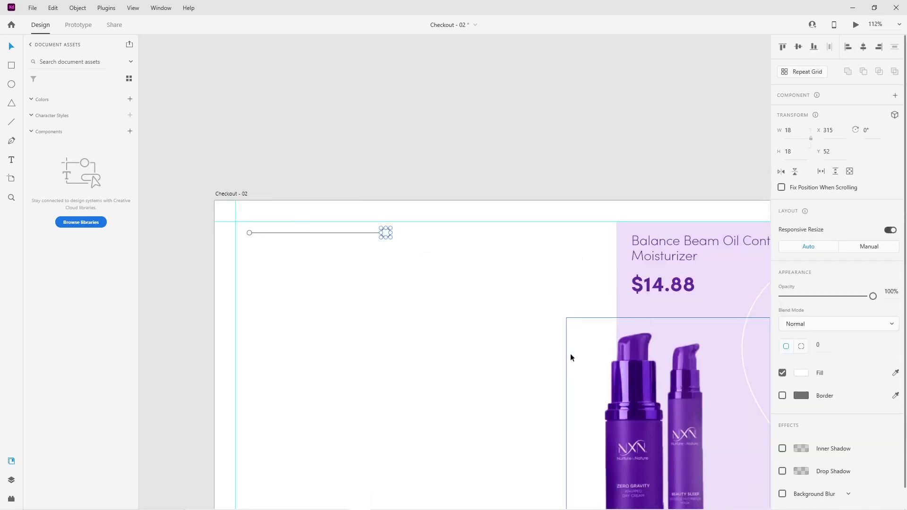
{"action": "left_click", "coordinate": [385, 235]}
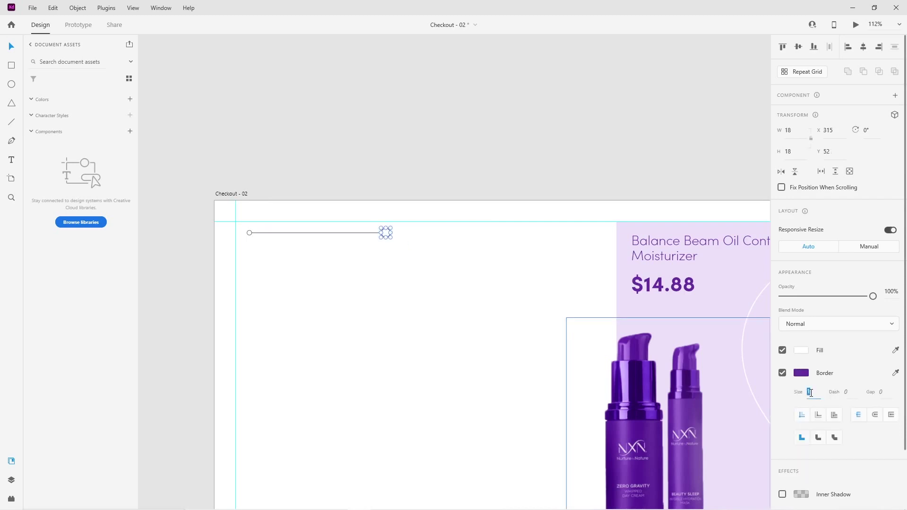
{"action": "left_click", "coordinate": [380, 251]}
Draw an 8 px circle centred inside the purple ring
{"action": "scroll", "coordinate": [379, 233], "scroll_direction": "up", "scroll_amount": 5}
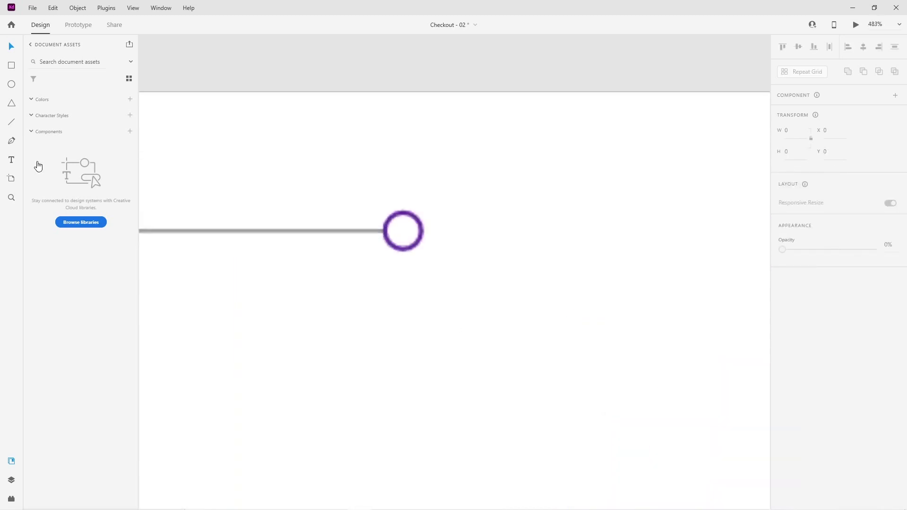
{"action": "left_click", "coordinate": [11, 84]}
{"action": "left_click_drag", "start_coordinate": [400, 226], "coordinate": [415, 250]}
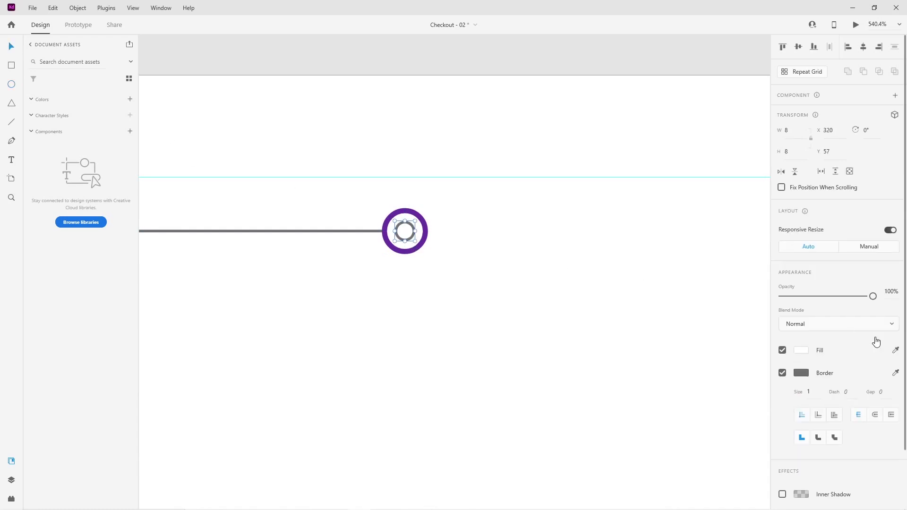
Fill the inner circle with the saved purple swatch and remove its border
{"action": "left_click", "coordinate": [802, 352]}
{"action": "left_click", "coordinate": [681, 418]}
{"action": "left_click", "coordinate": [803, 383]}
{"action": "left_click", "coordinate": [783, 373]}
{"action": "left_click", "coordinate": [601, 361]}
Duplicate the line to extend right from the purple ring and copy the small left circle near its far end
{"action": "scroll", "coordinate": [436, 288], "scroll_direction": "down", "scroll_amount": 3}
{"action": "scroll", "coordinate": [435, 288], "scroll_direction": "down", "scroll_amount": 3}
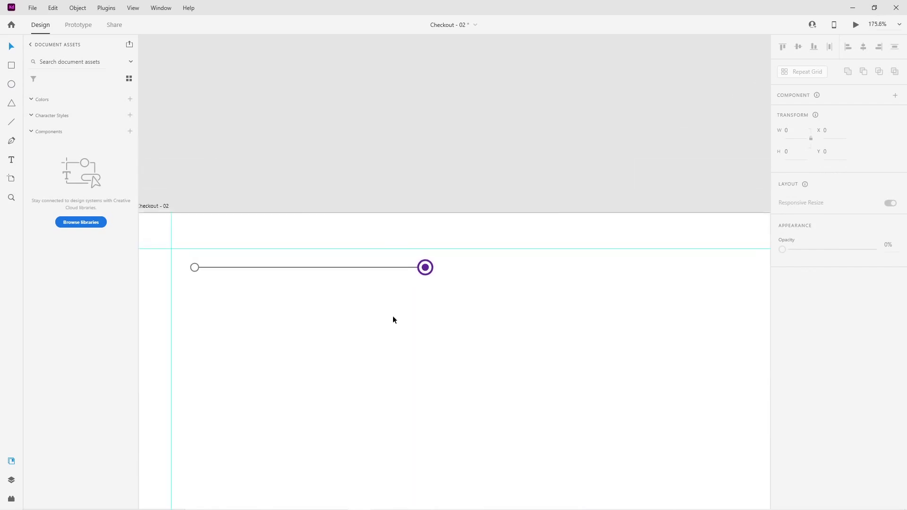
{"action": "left_click", "coordinate": [246, 279]}
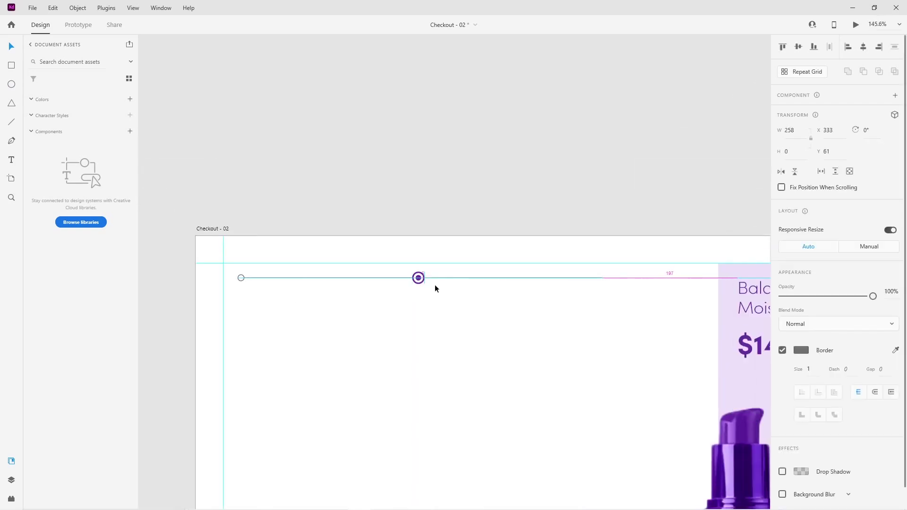
{"action": "left_click", "coordinate": [437, 302]}
{"action": "left_click_drag", "start_coordinate": [238, 281], "coordinate": [594, 282]}
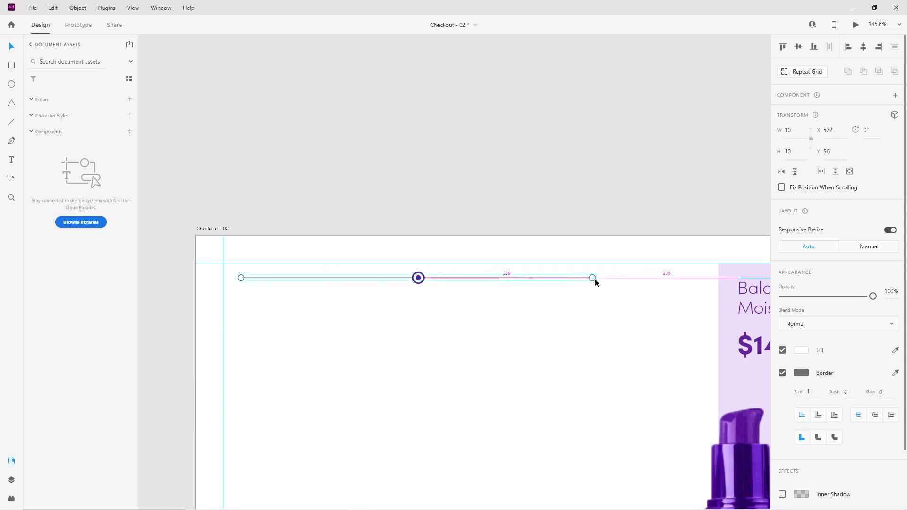
{"action": "left_click", "coordinate": [375, 307]}
Nudge the whole progress tracker left and shorten its right segment, moving the end circle to meet it
{"action": "left_click_drag", "start_coordinate": [232, 268], "coordinate": [604, 300]}
{"action": "key", "text": "shift+Left"}
{"action": "scroll", "coordinate": [426, 265], "scroll_direction": "up", "scroll_amount": 3}
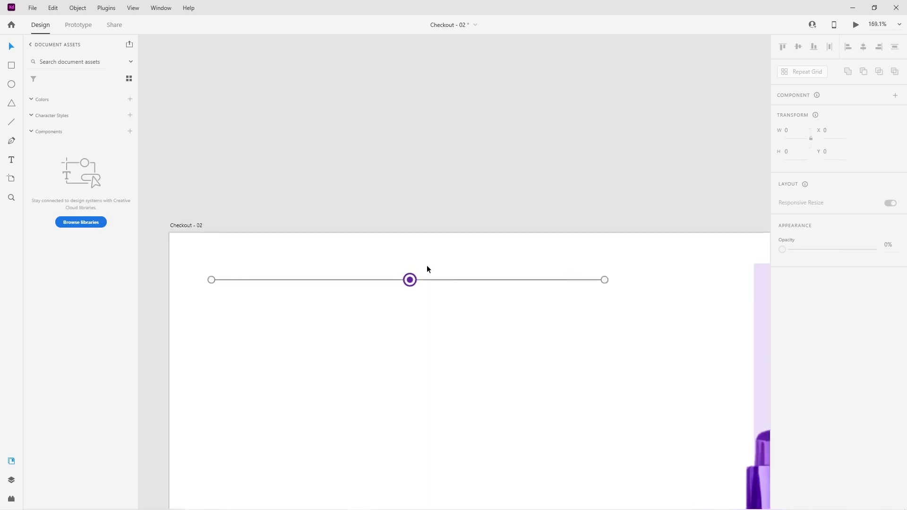
{"action": "left_click_drag", "start_coordinate": [640, 283], "coordinate": [622, 283]}
{"action": "left_click", "coordinate": [651, 288]}
{"action": "left_click", "coordinate": [634, 283]}
{"action": "left_click", "coordinate": [605, 321]}
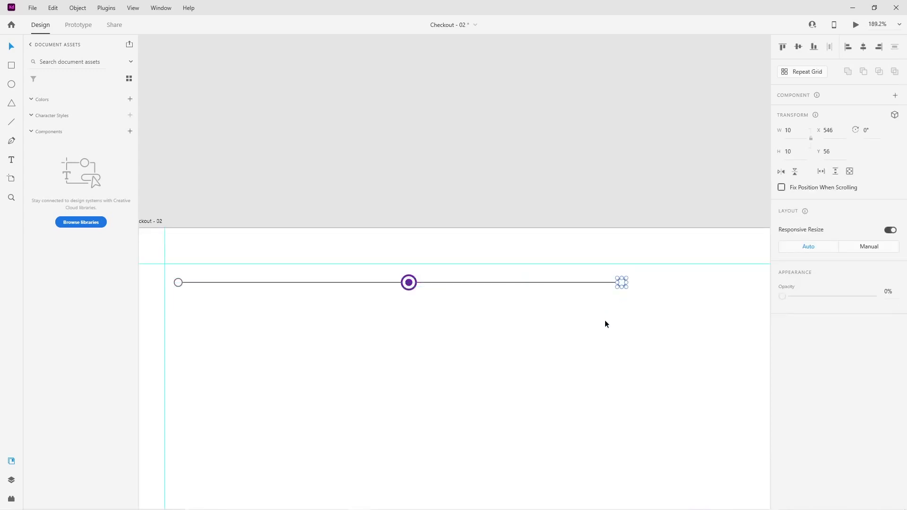
Lighten the border of the tracker's right line segment and end circle to a pale grey
{"action": "scroll", "coordinate": [461, 344], "scroll_direction": "down", "scroll_amount": 4}
{"action": "left_click_drag", "start_coordinate": [500, 387], "coordinate": [498, 278]}
{"action": "scroll", "coordinate": [398, 231], "scroll_direction": "up", "scroll_amount": 3}
{"action": "left_click_drag", "start_coordinate": [543, 216], "coordinate": [654, 250]}
{"action": "left_click", "coordinate": [801, 373]}
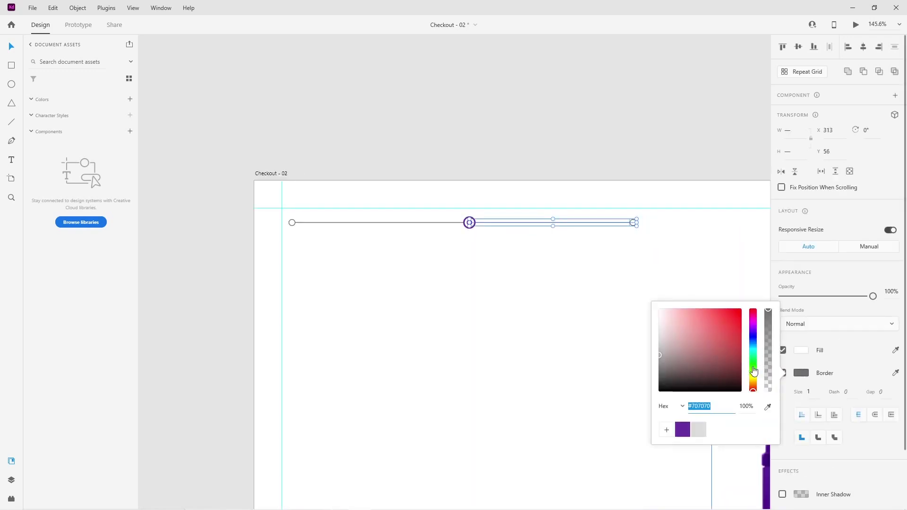
{"action": "left_click_drag", "start_coordinate": [668, 353], "coordinate": [656, 329]}
{"action": "left_click", "coordinate": [552, 365]}
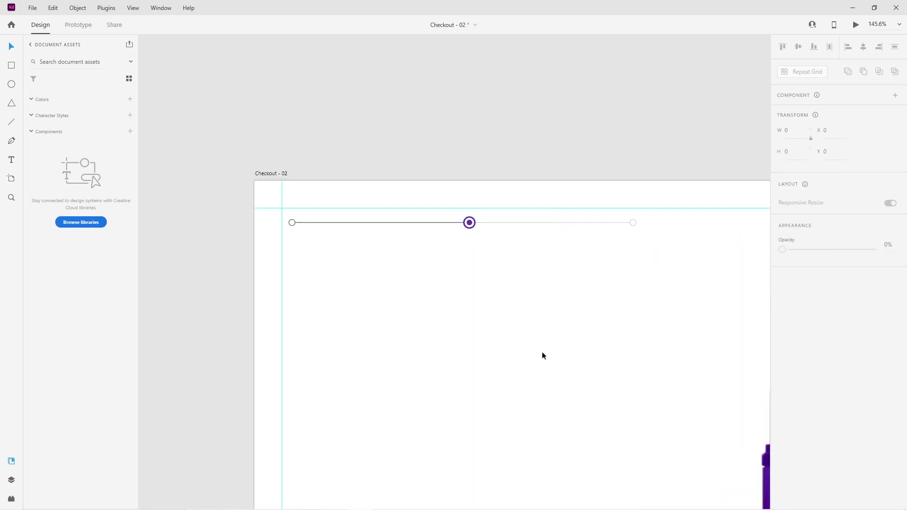
Add the text "Shipping" just below the tracker's first circle and fill it black
{"action": "scroll", "coordinate": [433, 302], "scroll_direction": "down", "scroll_amount": 3}
{"action": "scroll", "coordinate": [433, 276], "scroll_direction": "down", "scroll_amount": 1}
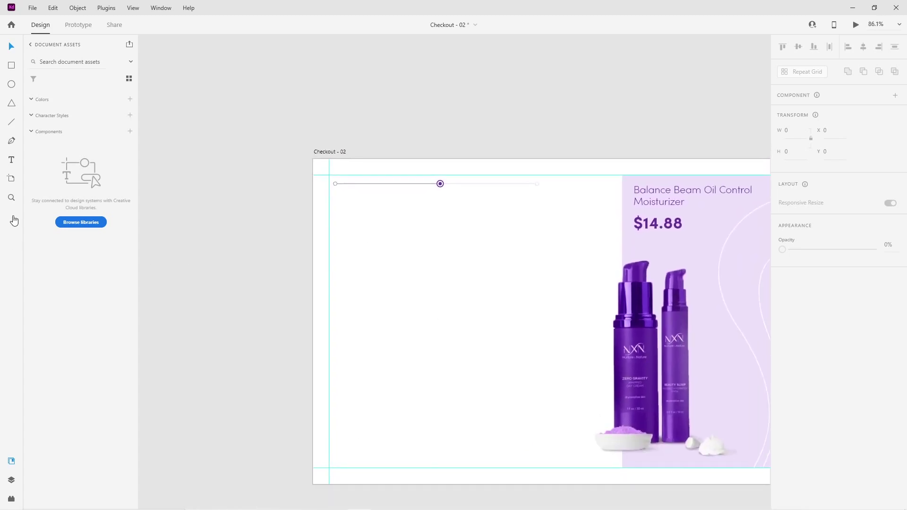
{"action": "left_click", "coordinate": [354, 211]}
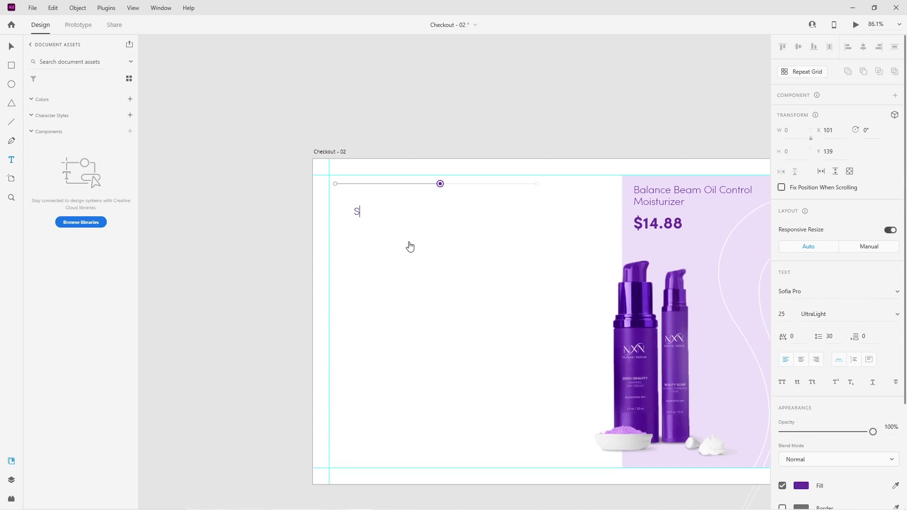
{"action": "key", "text": "Escape"}
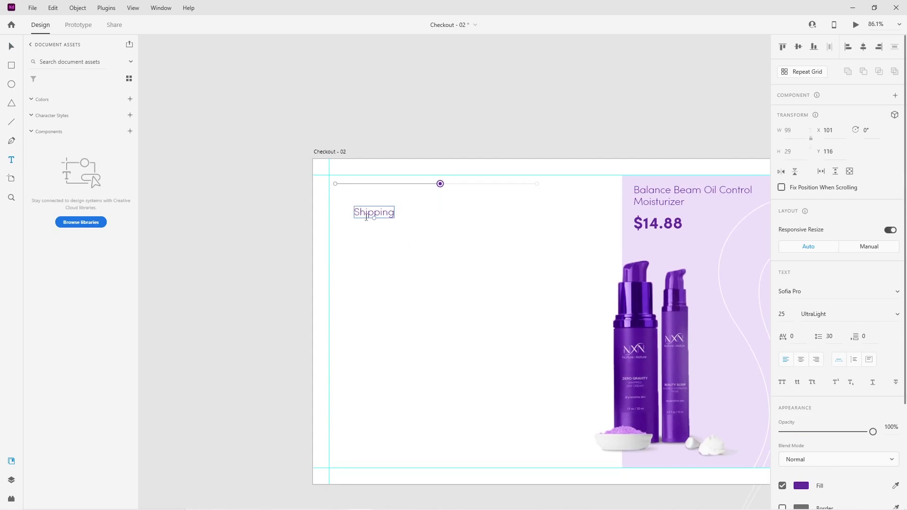
{"action": "left_click_drag", "start_coordinate": [370, 217], "coordinate": [349, 203]}
{"action": "left_click", "coordinate": [800, 486]}
{"action": "left_click_drag", "start_coordinate": [674, 439], "coordinate": [660, 449]}
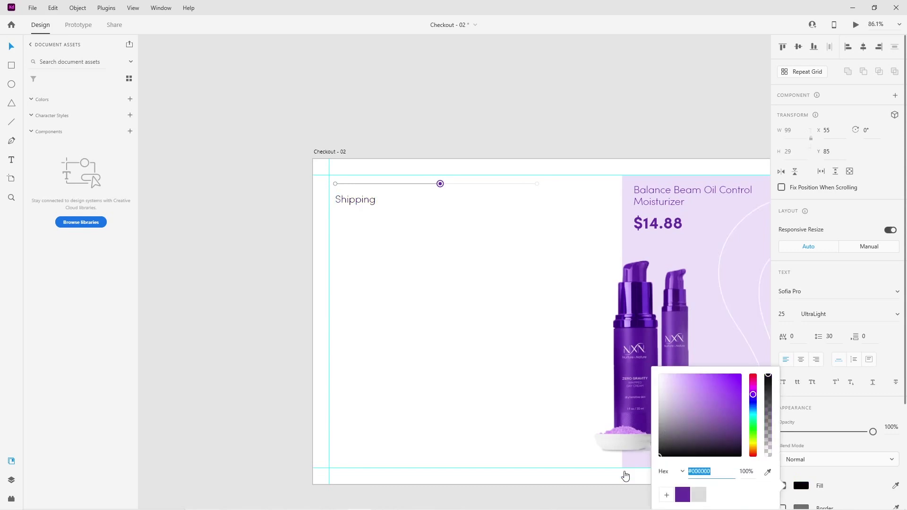
{"action": "left_click", "coordinate": [351, 231]}
Set the Shipping label to Regular weight at size 14
{"action": "left_click", "coordinate": [356, 200]}
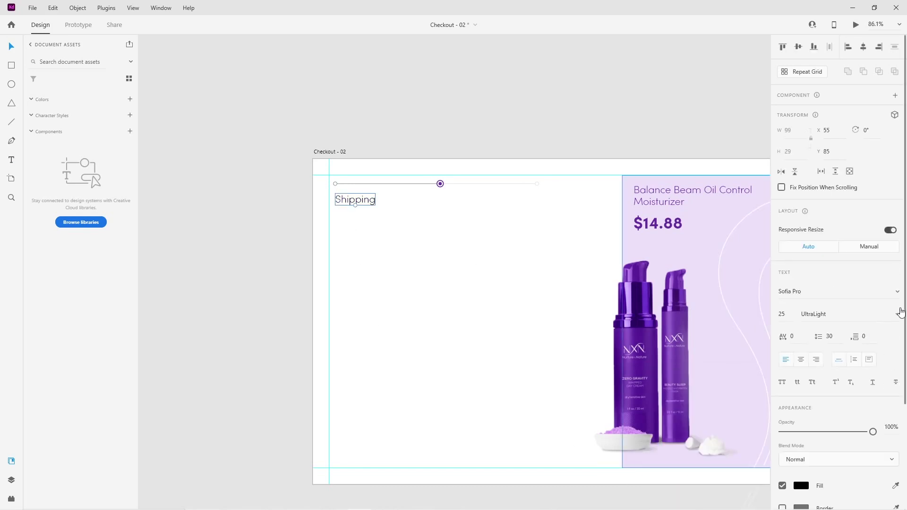
{"action": "left_click", "coordinate": [884, 315]}
{"action": "left_click", "coordinate": [851, 314]}
{"action": "left_click", "coordinate": [784, 315]}
{"action": "type", "text": "14"}
{"action": "key", "text": "Return"}
{"action": "left_click", "coordinate": [421, 305]}
Copy the Shipping label below the purple ring and the end circle, rewording the copies as "Billing" and "Confirmation"
{"action": "scroll", "coordinate": [388, 196], "scroll_direction": "up", "scroll_amount": 5}
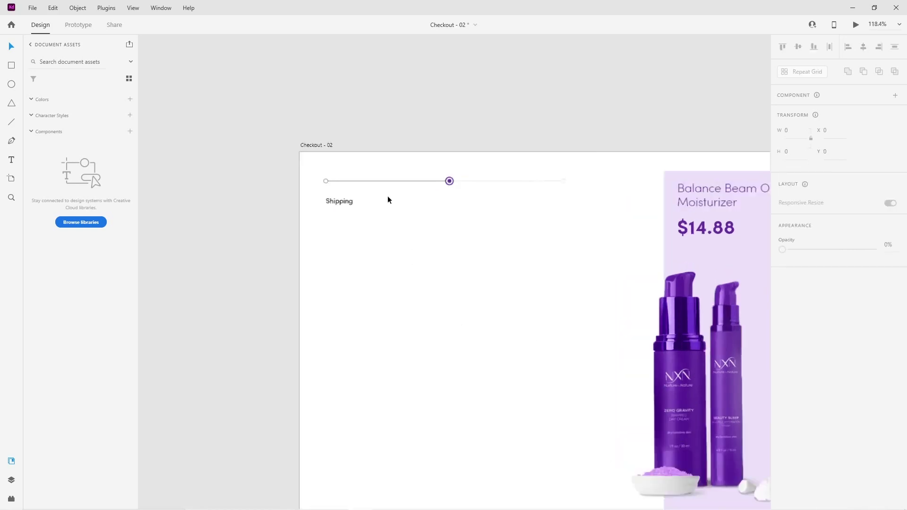
{"action": "left_click_drag", "start_coordinate": [299, 217], "coordinate": [522, 211]}
{"action": "double_click", "coordinate": [521, 211]}
{"action": "type", "text": "Billing"}
{"action": "key", "text": "Escape"}
{"action": "left_click_drag", "start_coordinate": [518, 203], "coordinate": [736, 211]}
{"action": "double_click", "coordinate": [736, 207]}
{"action": "type", "text": "Confirmation"}
{"action": "key", "text": "Escape"}
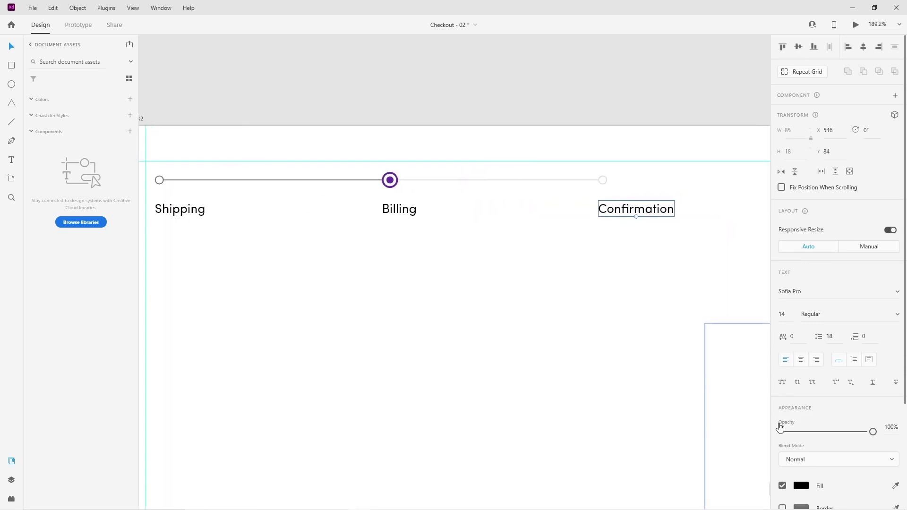
Lighten the Confirmation label's fill to a mid grey
{"action": "left_click", "coordinate": [802, 488]}
{"action": "left_click_drag", "start_coordinate": [660, 451], "coordinate": [654, 403]}
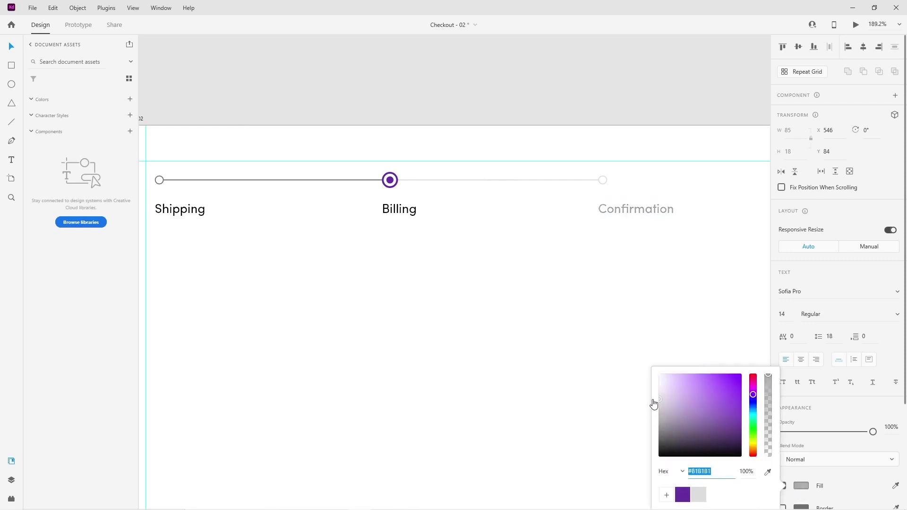
{"action": "key", "text": "Escape"}
{"action": "key", "text": "Escape"}
Add the text "Payment Method" below the tracker labels, near the artboard's left guide
{"action": "scroll", "coordinate": [558, 340], "scroll_direction": "down", "scroll_amount": 5}
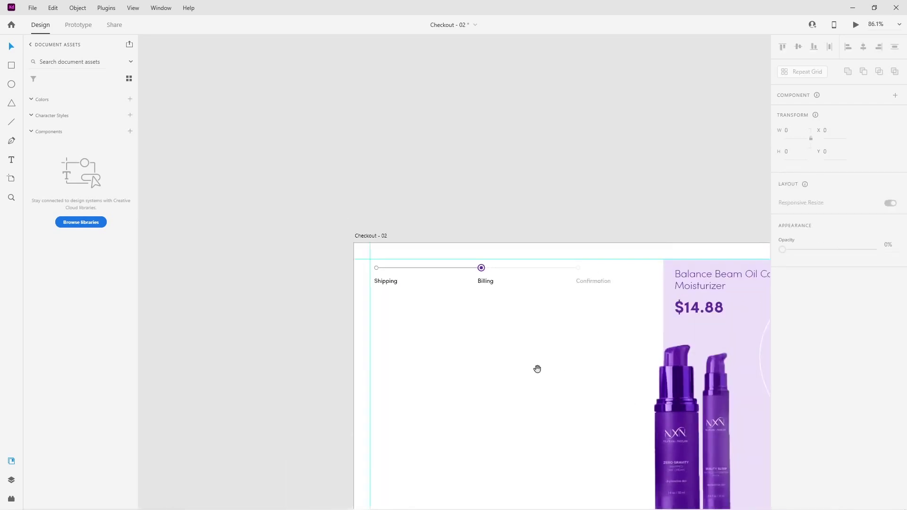
{"action": "left_click_drag", "start_coordinate": [511, 276], "coordinate": [510, 290]}
{"action": "left_click_drag", "start_coordinate": [448, 280], "coordinate": [452, 277]}
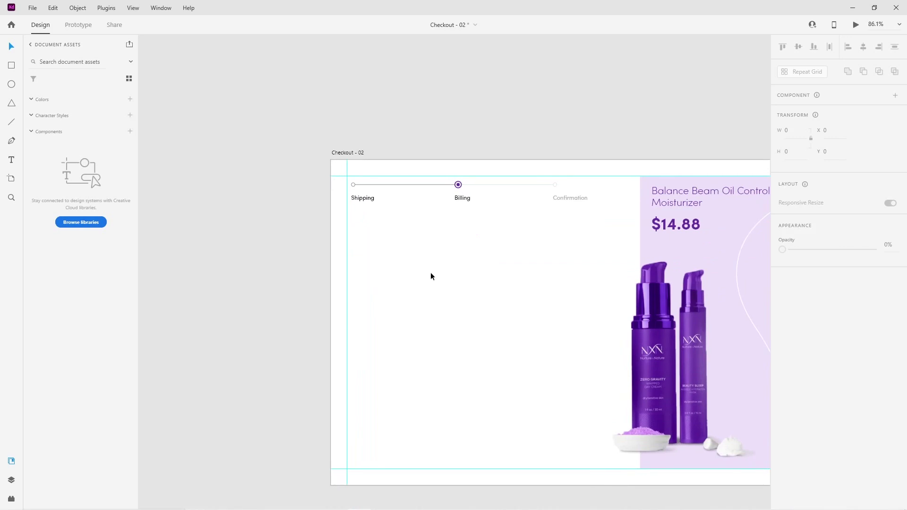
{"action": "key", "text": "t"}
{"action": "left_click", "coordinate": [357, 248]}
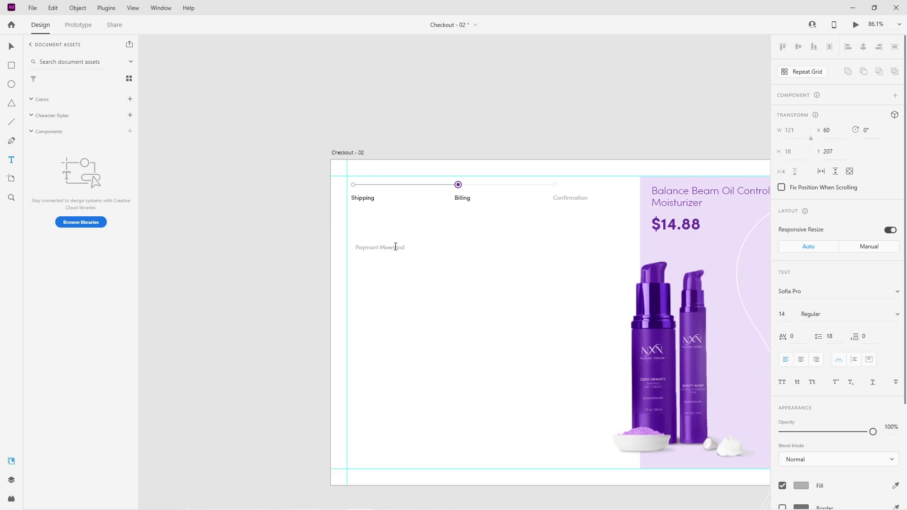
{"action": "key", "text": "Escape"}
Make the Payment Method heading black, SemiBold and size 20, and line up its left edge with the Shipping label
{"action": "left_click", "coordinate": [801, 485]}
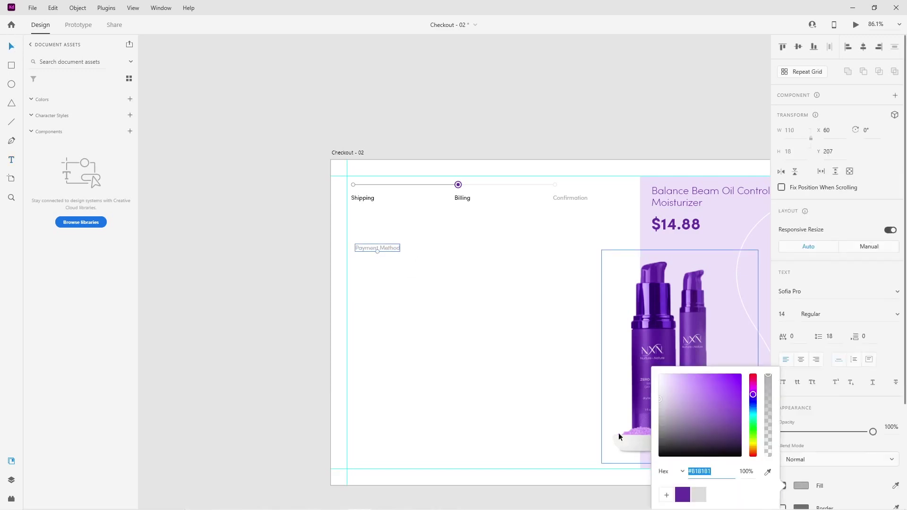
{"action": "left_click", "coordinate": [794, 314]}
{"action": "type", "text": "20"}
{"action": "key", "text": "Return"}
{"action": "left_click", "coordinate": [890, 323]}
{"action": "left_click", "coordinate": [865, 324]}
{"action": "left_click_drag", "start_coordinate": [370, 251], "coordinate": [366, 244]}
{"action": "left_click", "coordinate": [379, 291]}
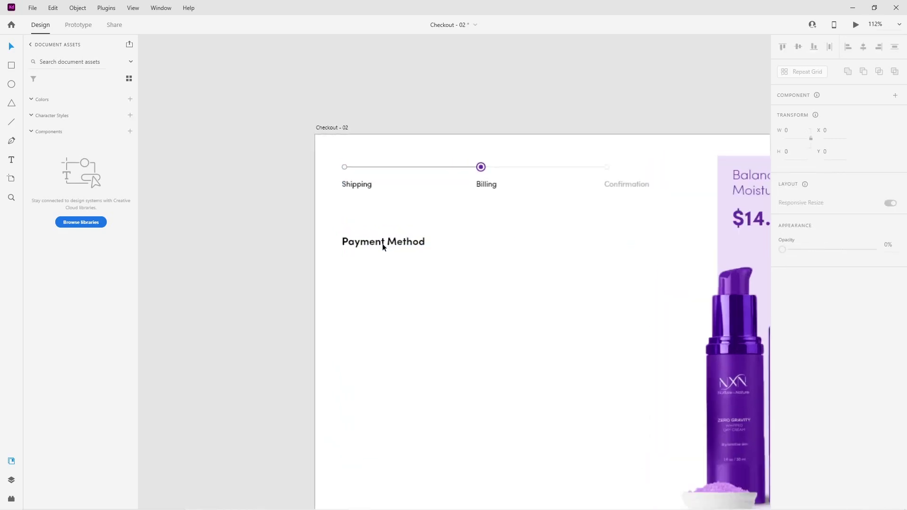
Copy the tracker's first circle twice below the Payment Method heading to form two side-by-side radio buttons
{"action": "scroll", "coordinate": [373, 226], "scroll_direction": "up", "scroll_amount": 5}
{"action": "left_click_drag", "start_coordinate": [315, 108], "coordinate": [484, 326]}
{"action": "left_click", "coordinate": [316, 325]}
{"action": "left_click", "coordinate": [315, 315]}
{"action": "left_click", "coordinate": [318, 331]}
{"action": "left_click", "coordinate": [319, 316]}
{"action": "left_click", "coordinate": [321, 316], "text": "shift"}
Set the border size of the first radio button to 2
{"action": "left_click", "coordinate": [317, 315]}
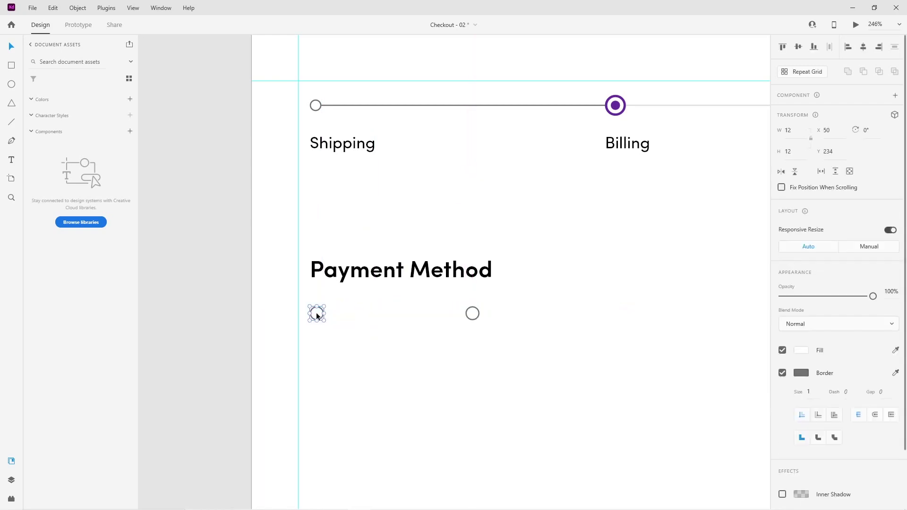
{"action": "type", "text": "2"}
{"action": "left_click", "coordinate": [554, 384]}
{"action": "left_click", "coordinate": [316, 318]}
{"action": "left_click", "coordinate": [333, 354]}
Draw a 4 px circle at the centre of the first radio button and enlarge the outer ring to 14 px
{"action": "scroll", "coordinate": [312, 318], "scroll_direction": "up", "scroll_amount": 3}
{"action": "scroll", "coordinate": [313, 319], "scroll_direction": "up", "scroll_amount": 3}
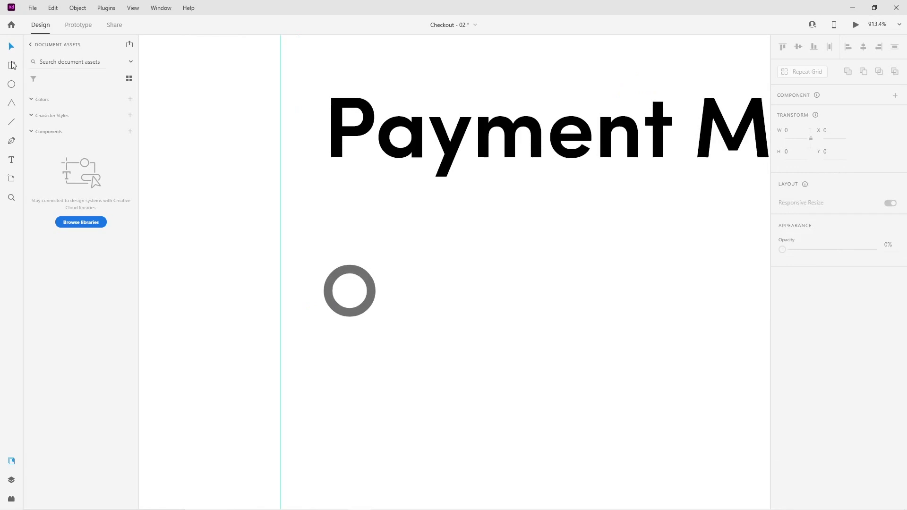
{"action": "left_click_drag", "start_coordinate": [350, 291], "coordinate": [359, 299]}
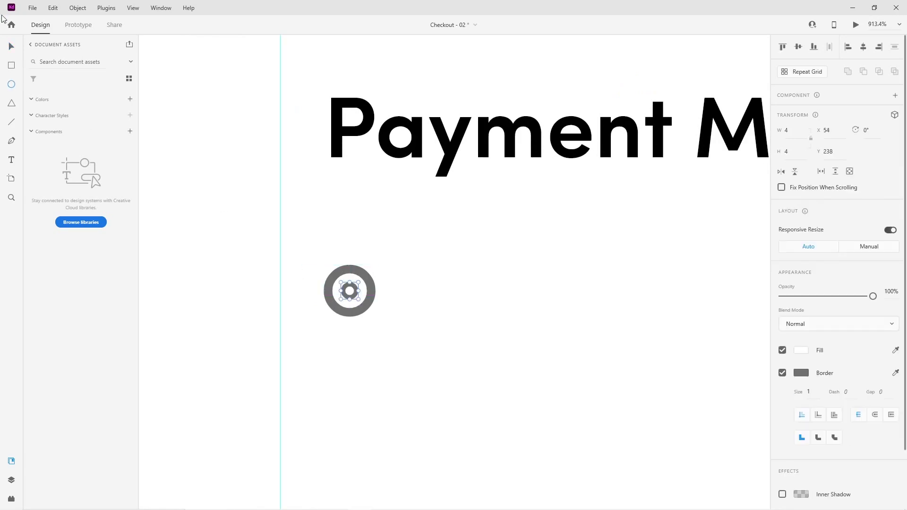
{"action": "left_click", "coordinate": [360, 312]}
{"action": "left_click_drag", "start_coordinate": [375, 317], "coordinate": [379, 321]}
Fill the inner dot with the saved purple swatch without a border, and give the outer ring's border the same purple
{"action": "left_click", "coordinate": [352, 295]}
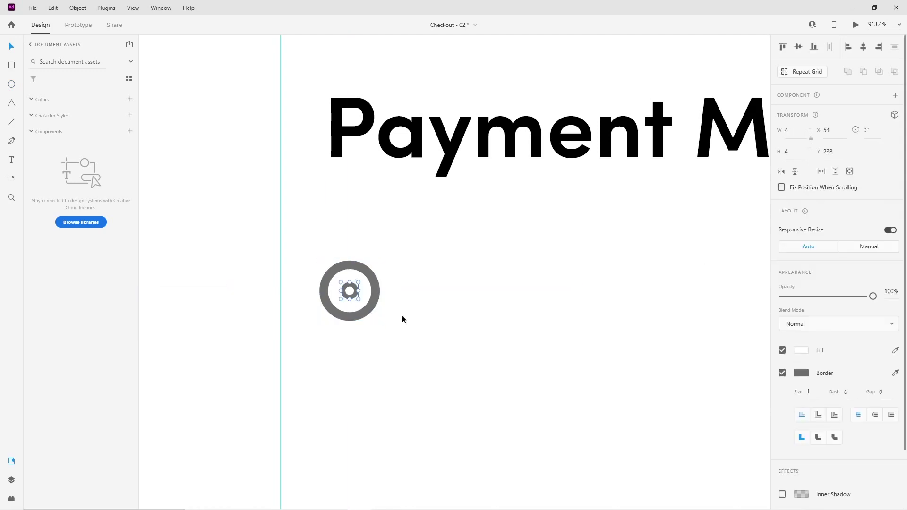
{"action": "left_click", "coordinate": [782, 373]}
{"action": "left_click", "coordinate": [801, 350]}
{"action": "left_click", "coordinate": [679, 414]}
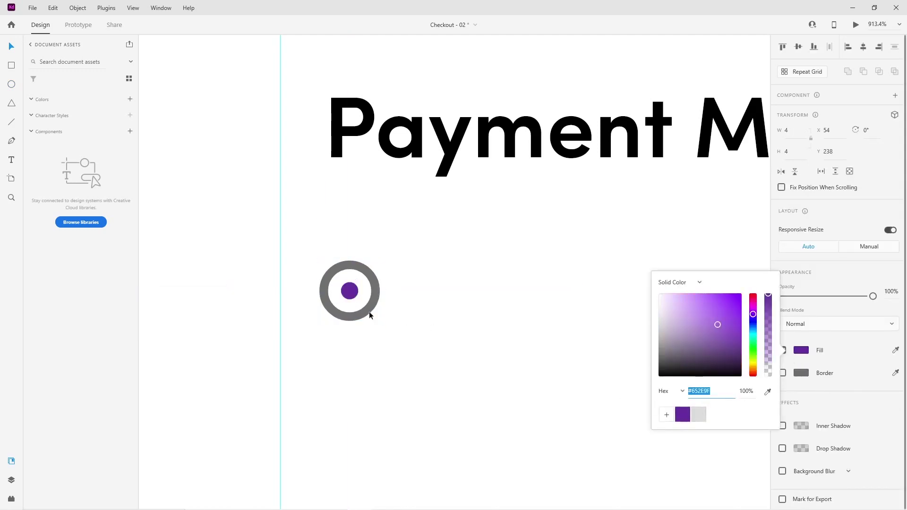
{"action": "left_click", "coordinate": [353, 320]}
{"action": "left_click", "coordinate": [803, 374]}
{"action": "left_click", "coordinate": [681, 428]}
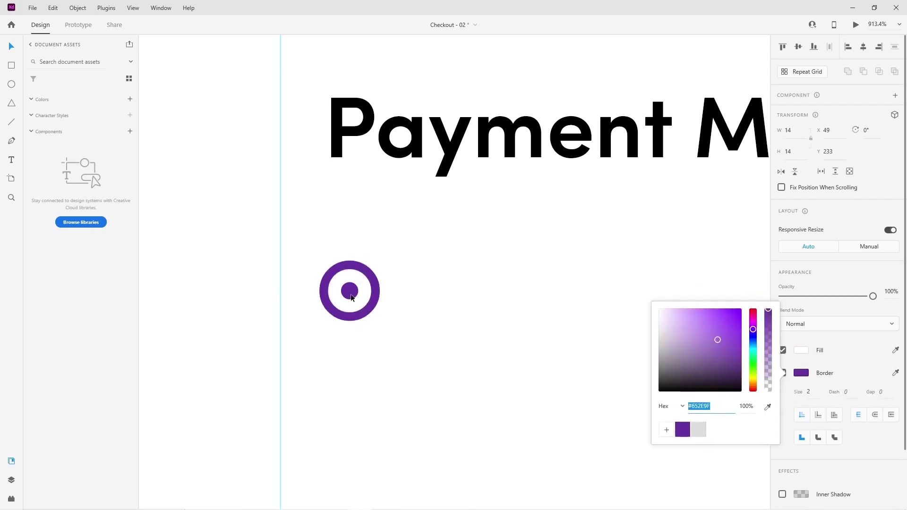
{"action": "left_click", "coordinate": [377, 357]}
Import the credit-card-payment icon and the PayPal logo file "unnamed" from the 02 - Checkout folder onto the artboard
{"action": "scroll", "coordinate": [376, 357], "scroll_direction": "down", "scroll_amount": 5}
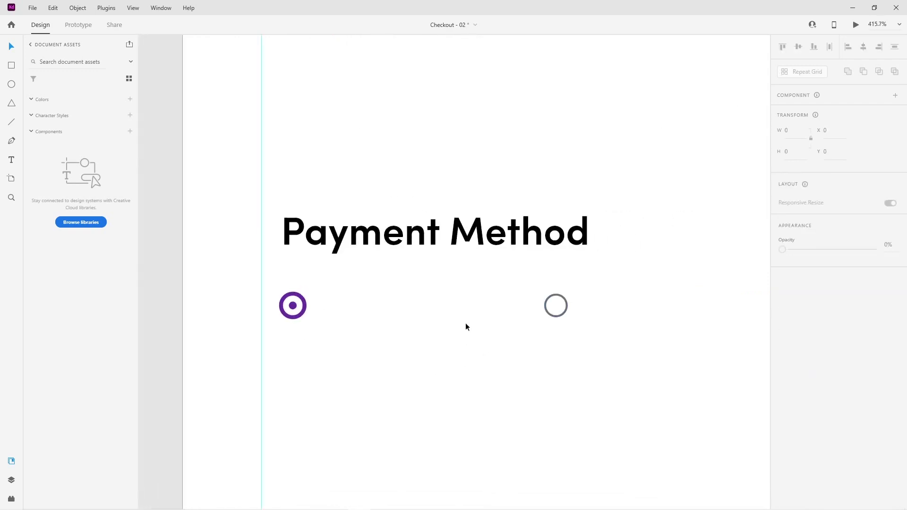
{"action": "scroll", "coordinate": [330, 327], "scroll_direction": "down", "scroll_amount": 4}
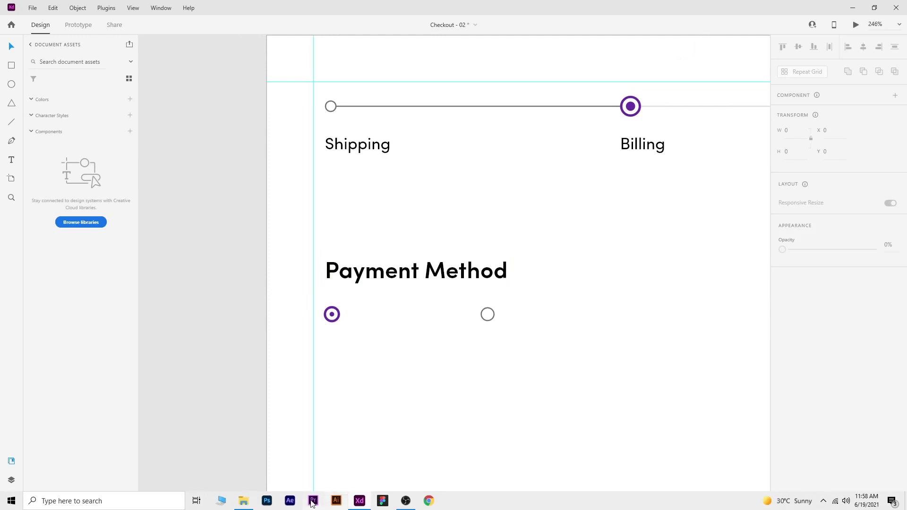
{"action": "left_click", "coordinate": [251, 499]}
{"action": "left_click", "coordinate": [262, 110]}
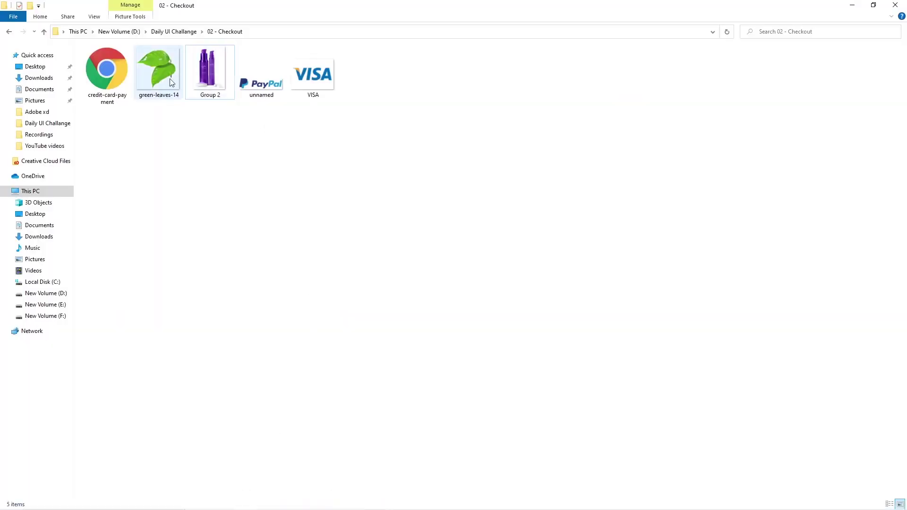
{"action": "left_click", "coordinate": [115, 81]}
{"action": "left_click", "coordinate": [268, 82], "text": "ctrl"}
{"action": "left_click_drag", "start_coordinate": [269, 82], "coordinate": [472, 397]}
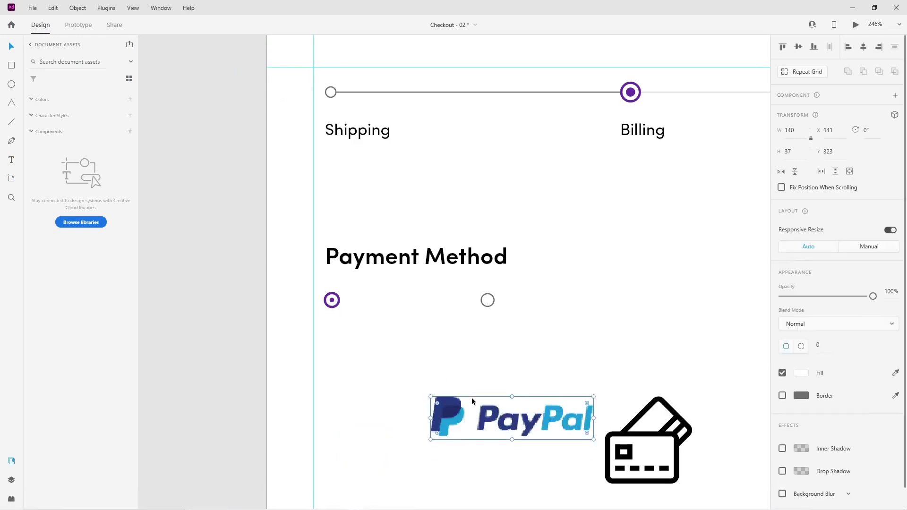
Place the credit card icon beside the purple radio button and scale it down to about 28 px
{"action": "scroll", "coordinate": [472, 398], "scroll_direction": "down", "scroll_amount": 1}
{"action": "left_click", "coordinate": [623, 430]}
{"action": "left_click_drag", "start_coordinate": [635, 439], "coordinate": [408, 335]}
{"action": "left_click_drag", "start_coordinate": [465, 353], "coordinate": [399, 289]}
{"action": "key", "text": "Escape"}
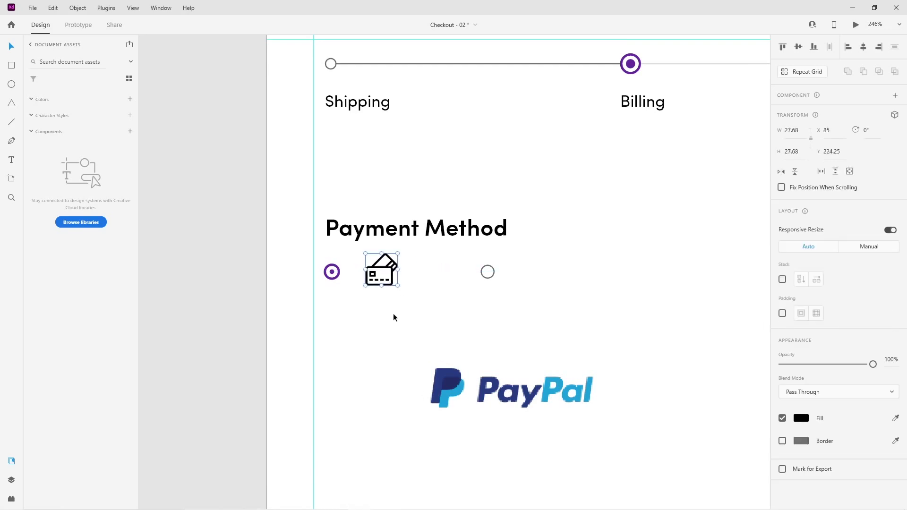
Scale down the PayPal logo and place it to the right of the second radio button
{"action": "left_click", "coordinate": [393, 314]}
{"action": "left_click_drag", "start_coordinate": [550, 398], "coordinate": [506, 282]}
{"action": "left_click_drag", "start_coordinate": [416, 267], "coordinate": [418, 271]}
{"action": "left_click_drag", "start_coordinate": [503, 282], "coordinate": [481, 274]}
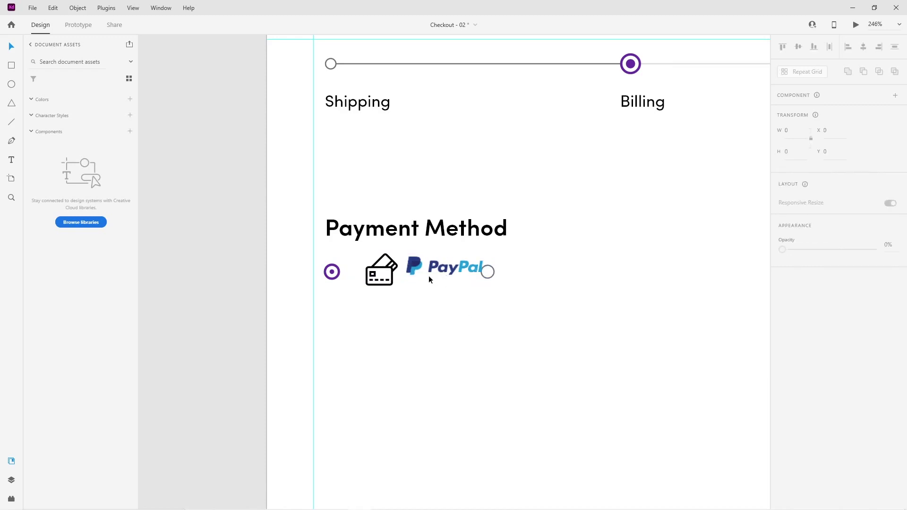
{"action": "left_click_drag", "start_coordinate": [414, 273], "coordinate": [529, 274]}
Give the second radio button a border of size 2 in light grey #C5C5C5
{"action": "left_click", "coordinate": [488, 274]}
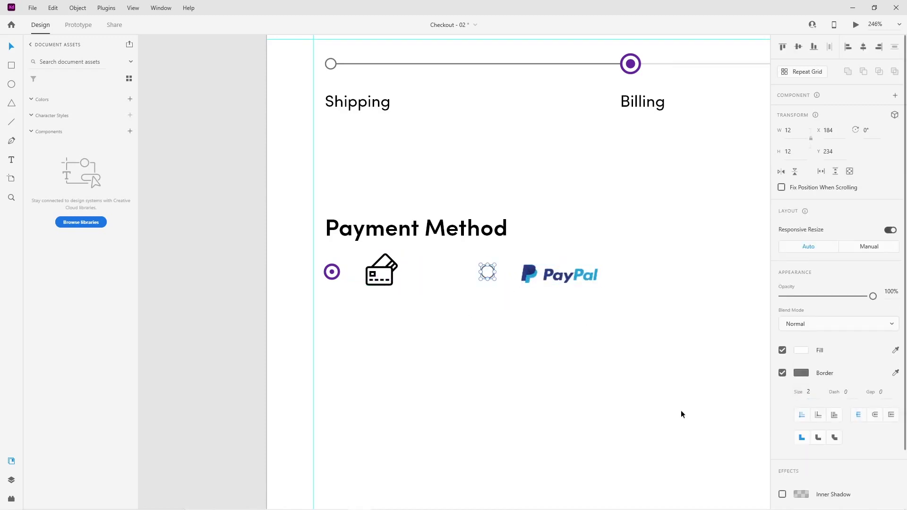
{"action": "left_click", "coordinate": [730, 407]}
{"action": "scroll", "coordinate": [464, 305], "scroll_direction": "down", "scroll_amount": 2}
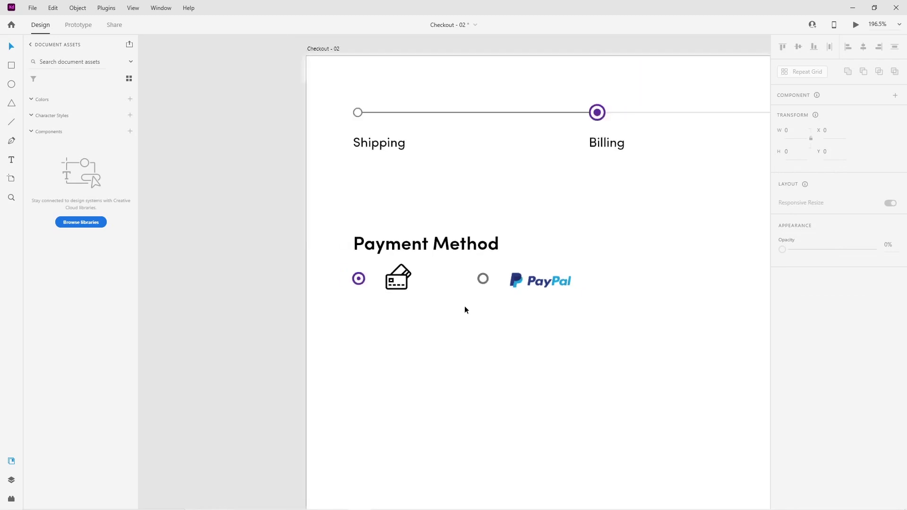
{"action": "left_click", "coordinate": [476, 279]}
{"action": "left_click", "coordinate": [801, 373]}
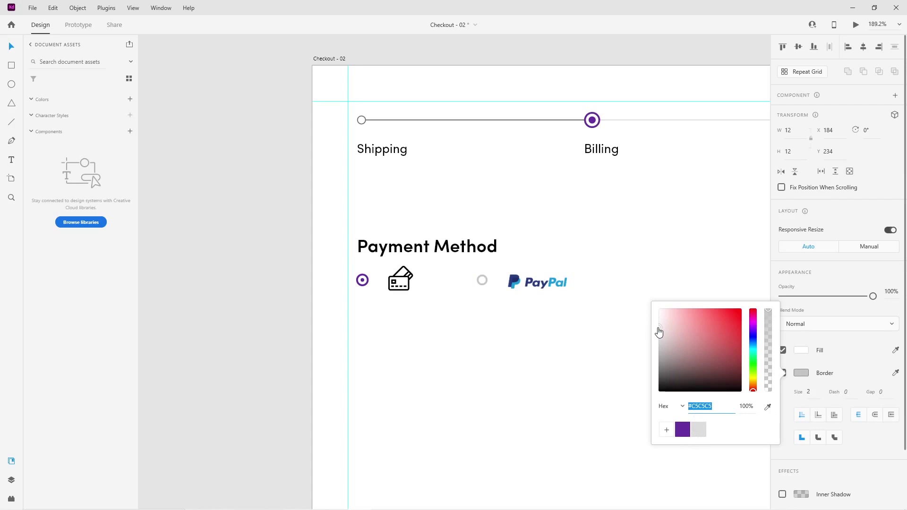
{"action": "left_click", "coordinate": [456, 349]}
Nudge both radio buttons, the card icon and the PayPal logo down together by 8 px
{"action": "scroll", "coordinate": [455, 349], "scroll_direction": "down", "scroll_amount": 2}
{"action": "left_click_drag", "start_coordinate": [325, 253], "coordinate": [475, 205]}
{"action": "key", "text": "Down"}
{"action": "key", "text": "Down"}
{"action": "key", "text": "Down"}
{"action": "key", "text": "Down"}
{"action": "key", "text": "Down"}
{"action": "key", "text": "Down"}
{"action": "key", "text": "Down"}
{"action": "key", "text": "Down"}
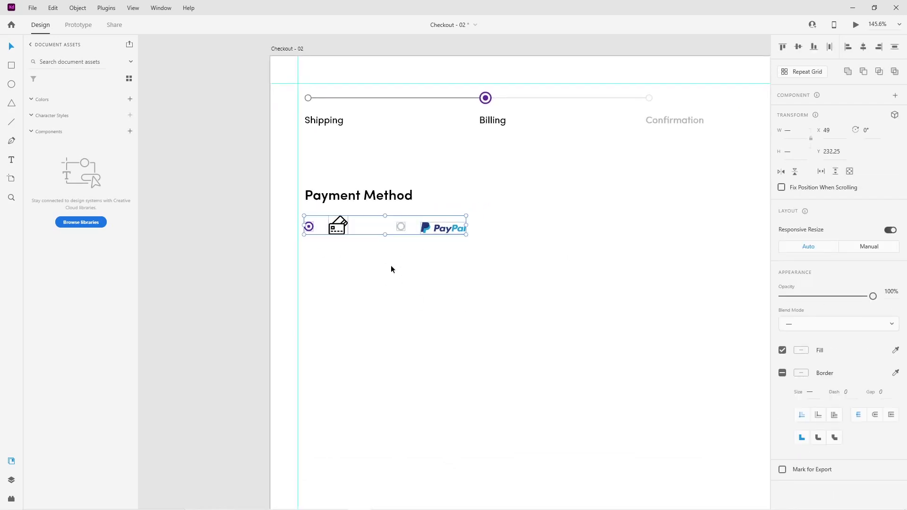
{"action": "left_click", "coordinate": [391, 268]}
Fill the credit card icon with the saved purple swatch
{"action": "left_click", "coordinate": [343, 228]}
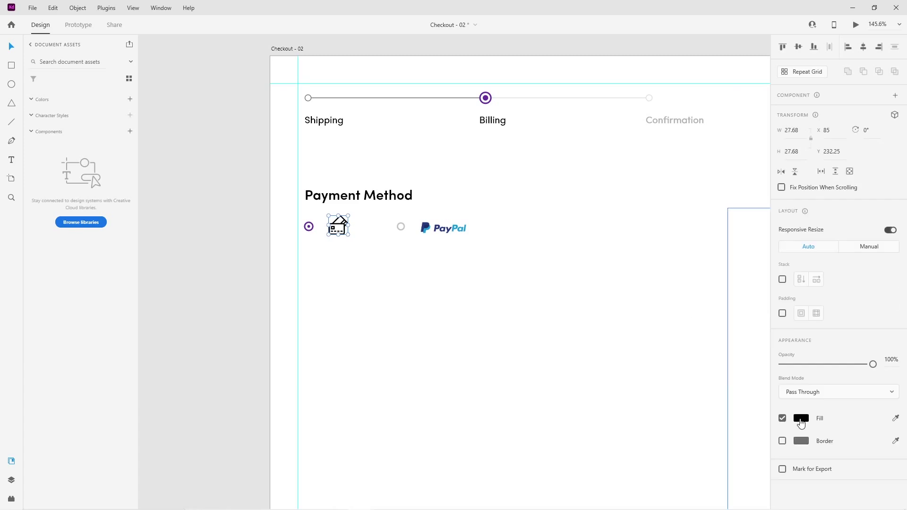
{"action": "left_click", "coordinate": [801, 418]}
{"action": "left_click", "coordinate": [682, 483]}
{"action": "left_click", "coordinate": [464, 351]}
Align the radio buttons, card icon and PayPal logo along their vertical middles
{"action": "left_click_drag", "start_coordinate": [394, 304], "coordinate": [399, 289]}
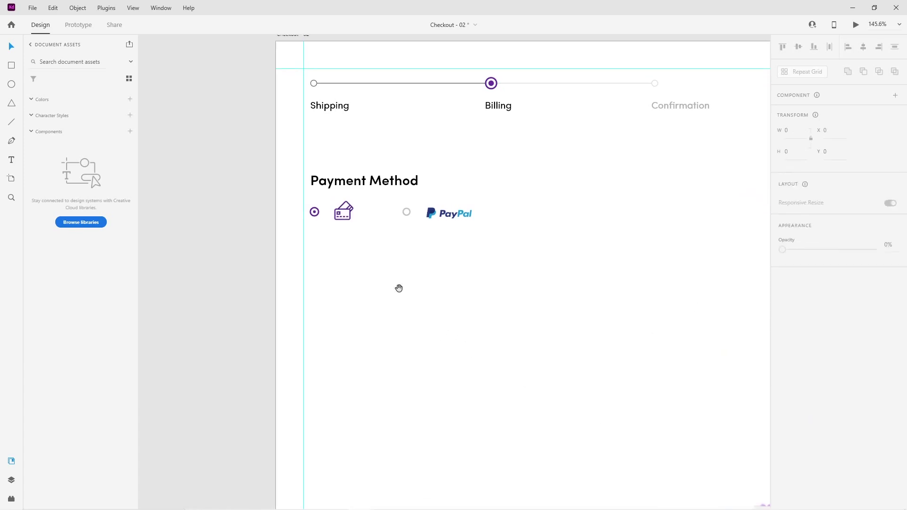
{"action": "left_click_drag", "start_coordinate": [308, 197], "coordinate": [475, 232]}
{"action": "left_click", "coordinate": [798, 48]}
{"action": "left_click", "coordinate": [370, 285]}
Copy the Payment Method heading below the payment options and reword the copy as "Payment Details"
{"action": "left_click_drag", "start_coordinate": [382, 285], "coordinate": [412, 281]}
{"action": "left_click", "coordinate": [394, 179]}
{"action": "left_click_drag", "start_coordinate": [397, 183], "coordinate": [458, 265]}
{"action": "double_click", "coordinate": [401, 266]}
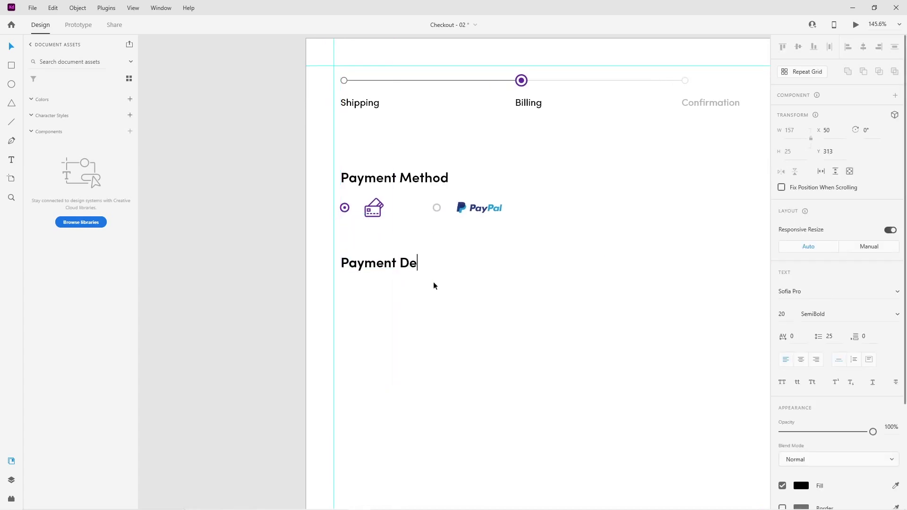
{"action": "key", "text": "Escape"}
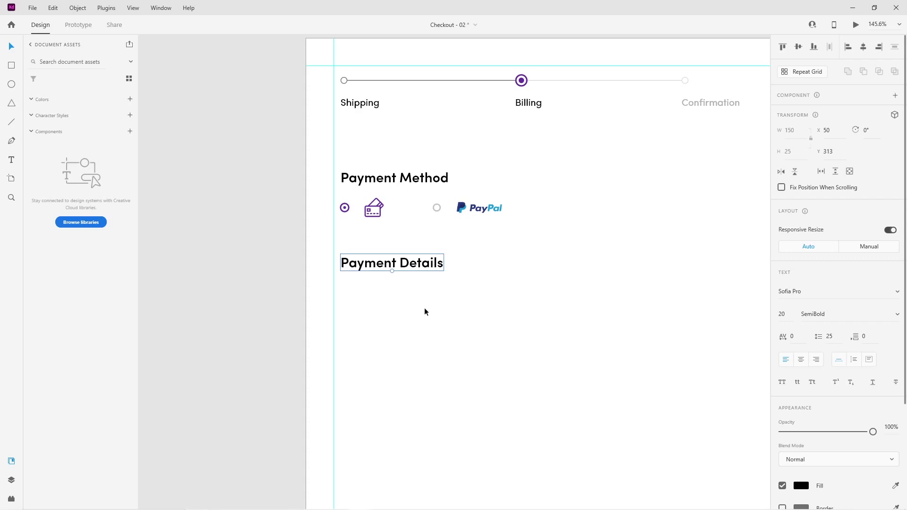
{"action": "left_click", "coordinate": [427, 304]}
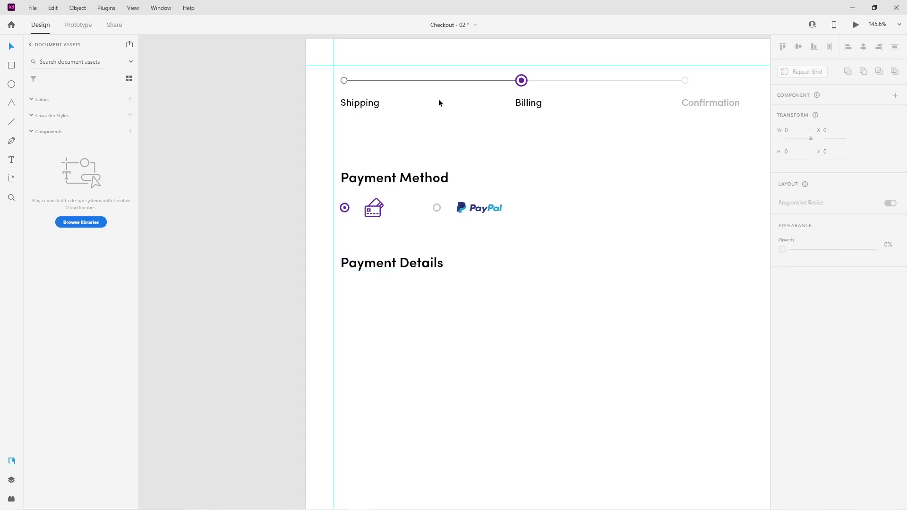
Copy the tracker's pale grey line segment below the Payment Details heading, aligned with the heading's left edge
{"action": "left_click", "coordinate": [601, 80]}
{"action": "left_click_drag", "start_coordinate": [602, 81], "coordinate": [420, 297]}
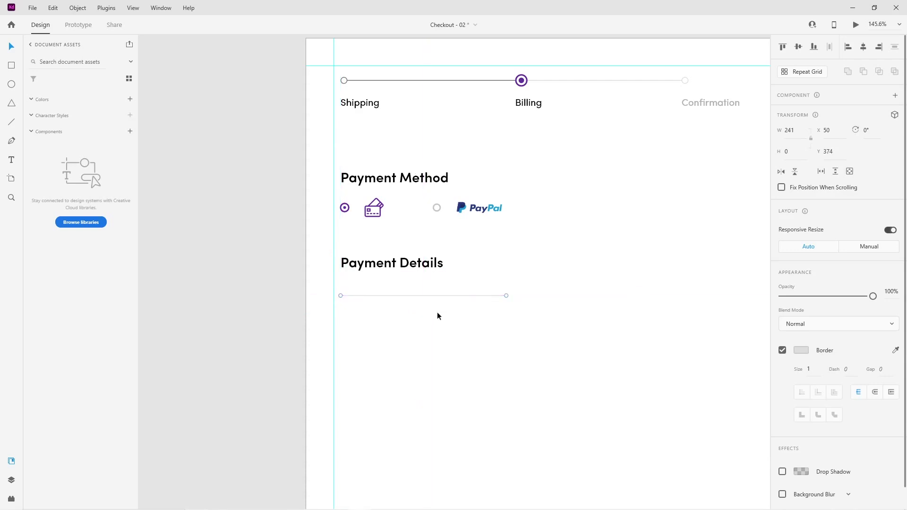
Lengthen the grey line below the Payment Details heading to about 562 wide
{"action": "scroll", "coordinate": [437, 311], "scroll_direction": "down", "scroll_amount": 3}
{"action": "left_click_drag", "start_coordinate": [492, 300], "coordinate": [660, 282]}
{"action": "left_click", "coordinate": [626, 310]}
{"action": "left_click_drag", "start_coordinate": [577, 322], "coordinate": [560, 302]}
{"action": "left_click_drag", "start_coordinate": [534, 257], "coordinate": [575, 300]}
{"action": "left_click_drag", "start_coordinate": [427, 271], "coordinate": [463, 290]}
Lower the line below the Payment Details heading to Y 398 and shorten its width
{"action": "key", "text": "shift+Down"}
{"action": "key", "text": "shift+Down"}
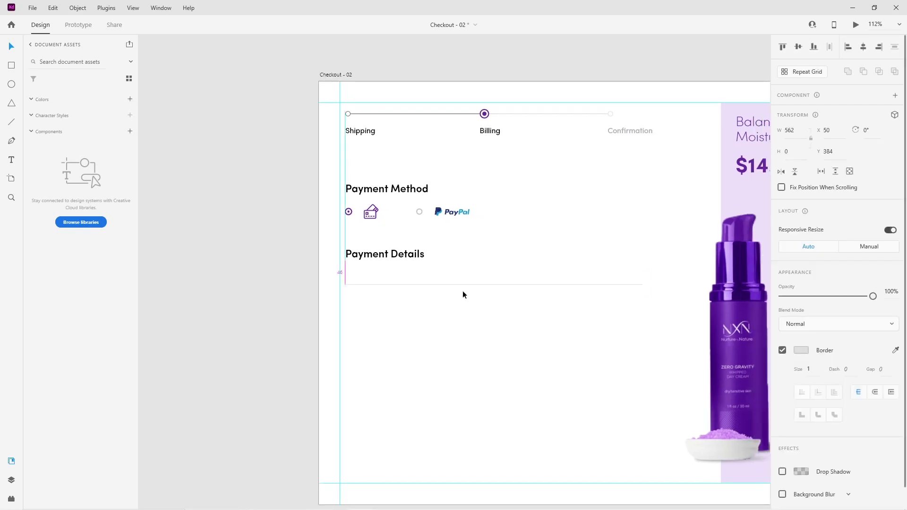
{"action": "key", "text": "Down"}
{"action": "key", "text": "Down"}
{"action": "key", "text": "Down"}
{"action": "key", "text": "Down"}
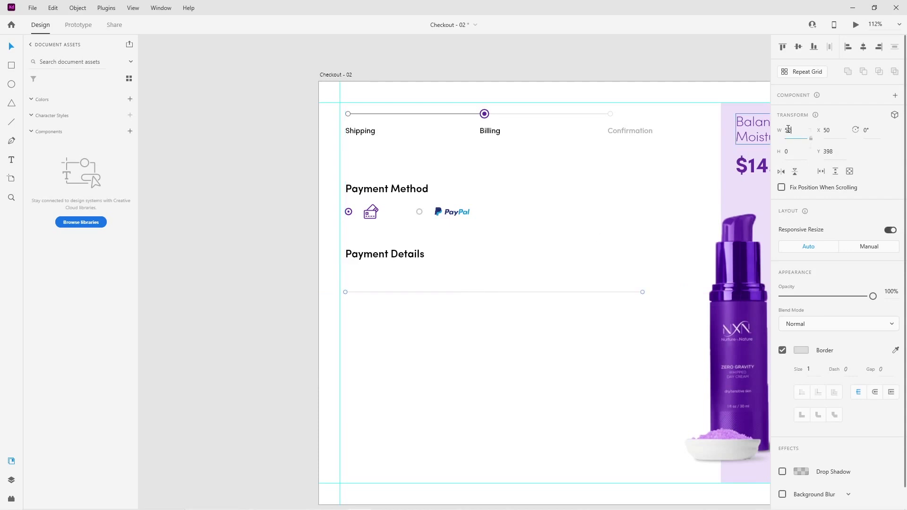
{"action": "key", "text": "Return"}
{"action": "left_click", "coordinate": [509, 348]}
Shift the tracker's Billing marker and label, with the pale segment and Confirmation, closer to Shipping, placing the marker at X 278
{"action": "left_click_drag", "start_coordinate": [546, 218], "coordinate": [527, 217]}
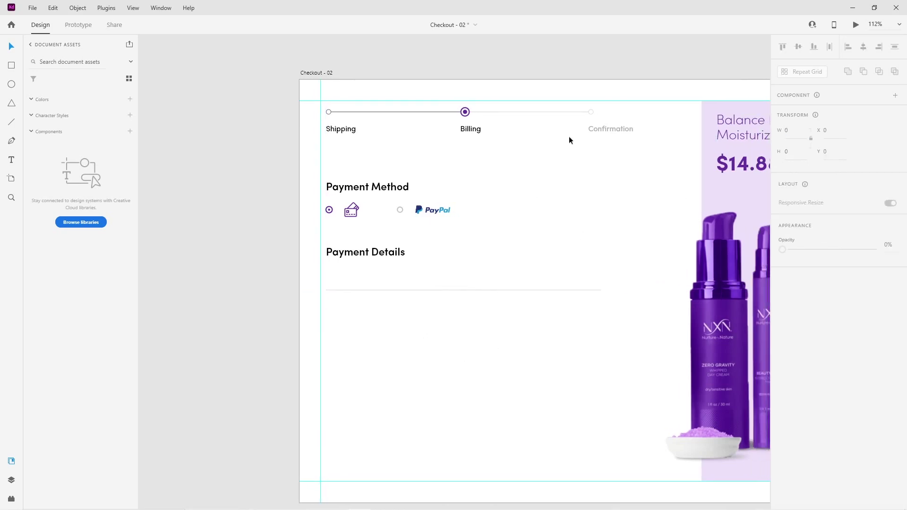
{"action": "left_click", "coordinate": [590, 113]}
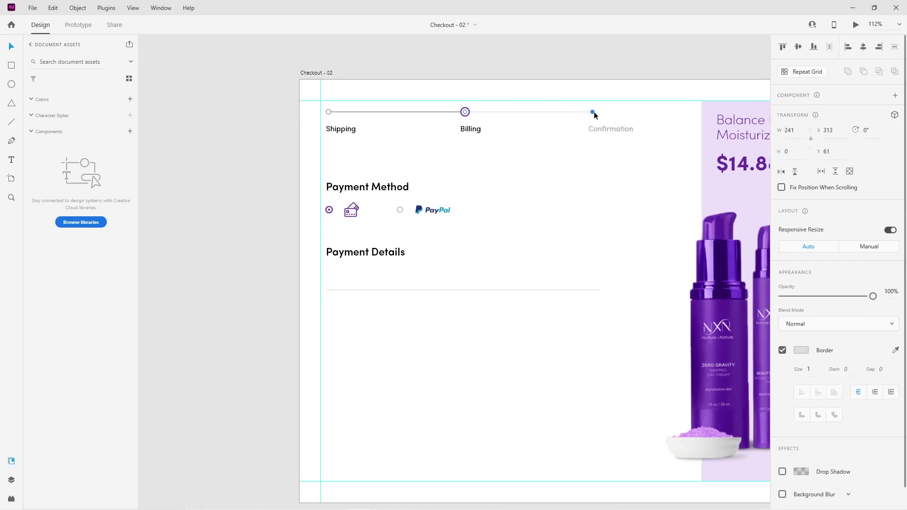
{"action": "left_click", "coordinate": [500, 118]}
{"action": "scroll", "coordinate": [535, 97], "scroll_direction": "up", "scroll_amount": 3}
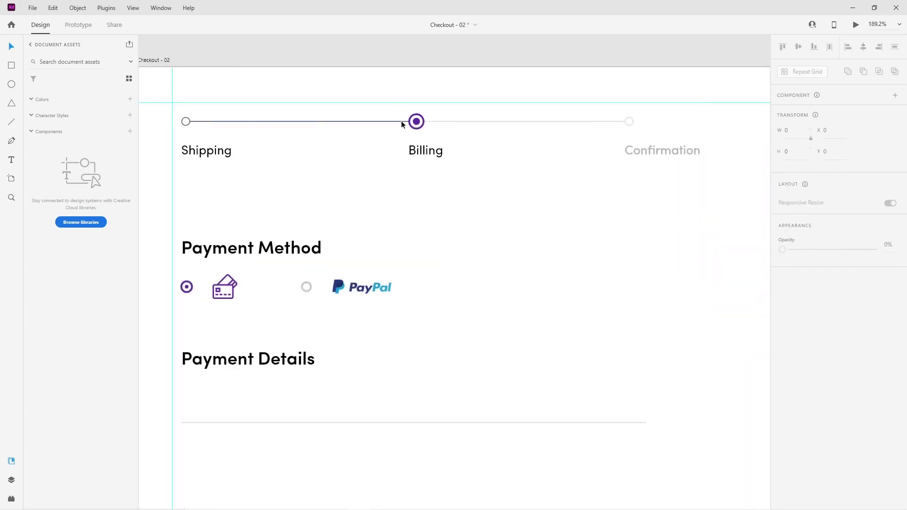
{"action": "left_click", "coordinate": [415, 122]}
{"action": "left_click_drag", "start_coordinate": [401, 112], "coordinate": [475, 145]}
{"action": "left_click_drag", "start_coordinate": [418, 127], "coordinate": [395, 129]}
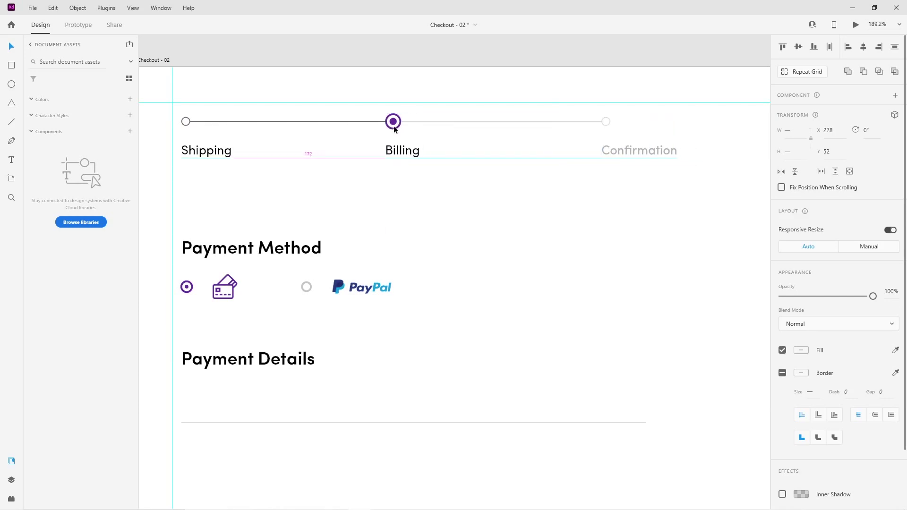
Shorten the pale tracker segment and move the Confirmation marker and label closer to Billing, at X 497
{"action": "left_click", "coordinate": [588, 114]}
{"action": "left_click", "coordinate": [597, 121]}
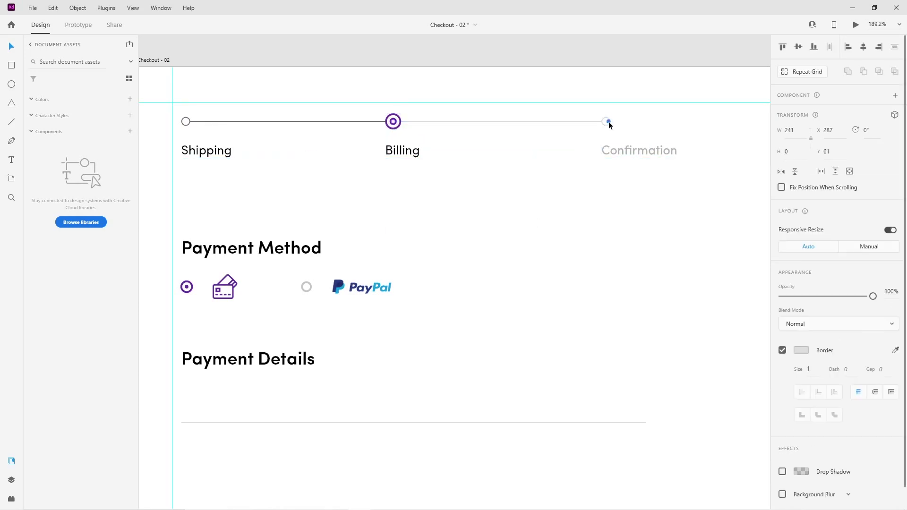
{"action": "left_click_drag", "start_coordinate": [630, 150], "coordinate": [613, 151]}
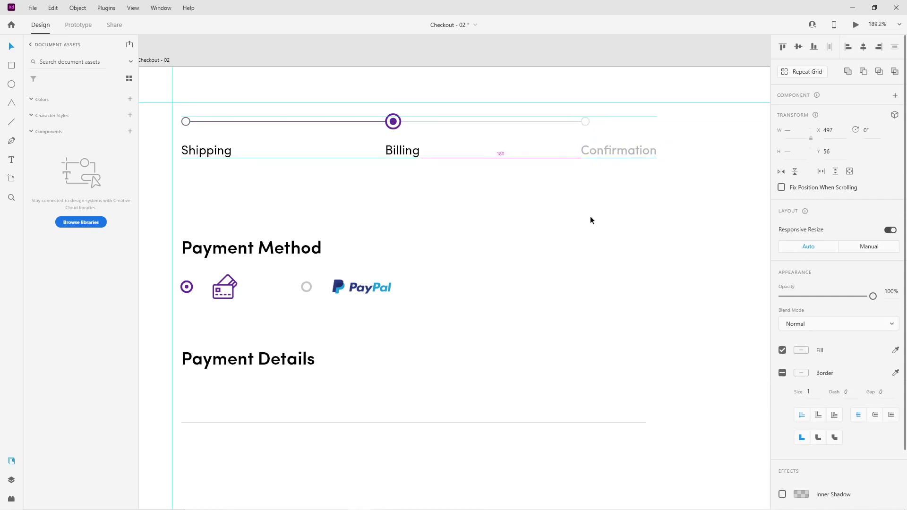
{"action": "left_click", "coordinate": [607, 173]}
Add the text "Enter name on card" above the grey line, aligned with the Payment Details heading's left edge
{"action": "scroll", "coordinate": [592, 209], "scroll_direction": "down", "scroll_amount": 5}
{"action": "left_click_drag", "start_coordinate": [594, 300], "coordinate": [576, 252]}
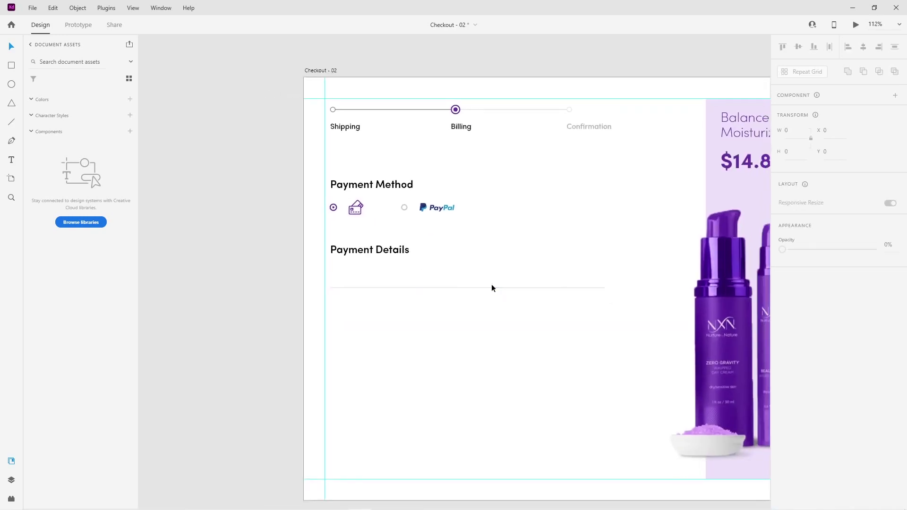
{"action": "key", "text": "t"}
{"action": "left_click", "coordinate": [356, 273]}
{"action": "type", "text": "Enter "}
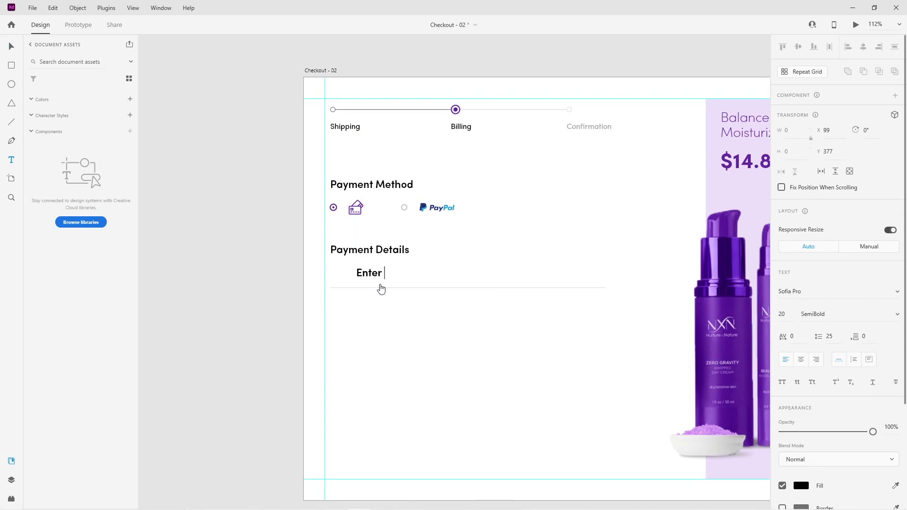
{"action": "type", "text": "name on card"}
{"action": "key", "text": "Escape"}
{"action": "left_click_drag", "start_coordinate": [379, 274], "coordinate": [354, 275]}
Set the card name placeholder to size 14 Regular and place it just above the line at X 50, Y 371
{"action": "left_click", "coordinate": [787, 317]}
{"action": "type", "text": "14"}
{"action": "key", "text": "Return"}
{"action": "left_click", "coordinate": [890, 315]}
{"action": "left_click", "coordinate": [820, 276]}
{"action": "left_click_drag", "start_coordinate": [366, 276], "coordinate": [366, 279]}
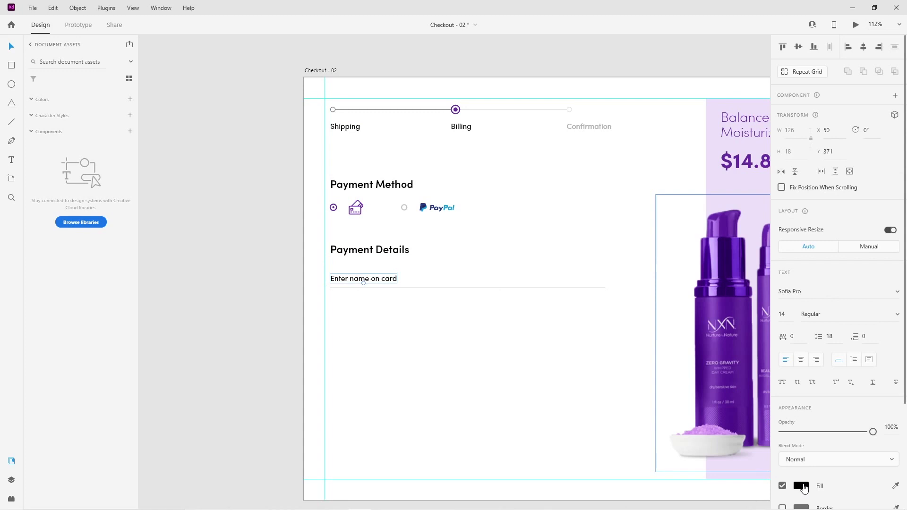
Fill the "Enter name on card" placeholder text with a medium grey
{"action": "left_click", "coordinate": [803, 487]}
{"action": "left_click_drag", "start_coordinate": [683, 442], "coordinate": [651, 411]}
{"action": "left_click", "coordinate": [447, 367]}
{"action": "left_click", "coordinate": [380, 314]}
Copy the placeholder text and its line directly below the first field, at Y 439
{"action": "left_click_drag", "start_coordinate": [344, 308], "coordinate": [559, 277]}
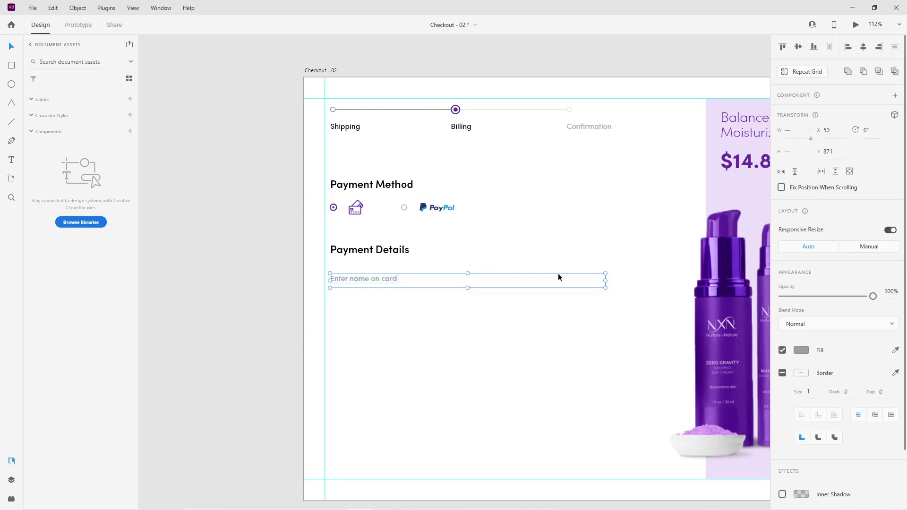
{"action": "left_click_drag", "start_coordinate": [370, 278], "coordinate": [370, 314]}
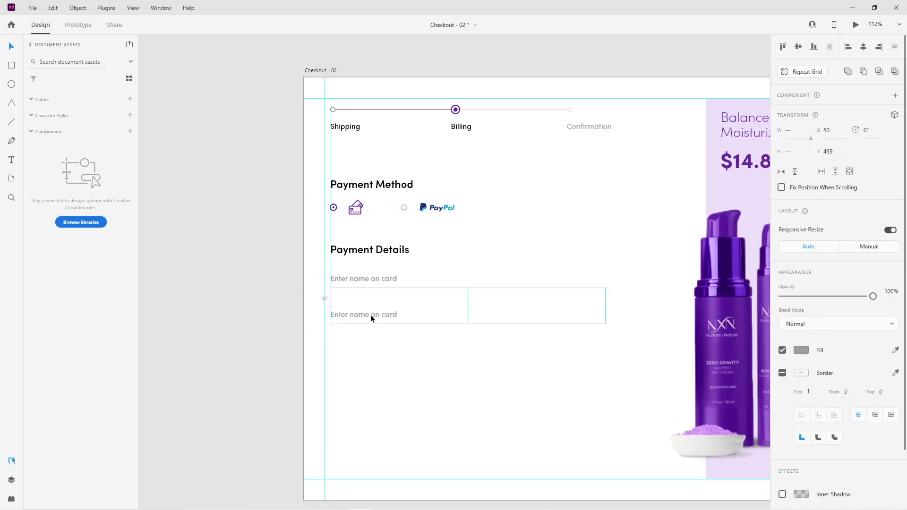
{"action": "left_click", "coordinate": [354, 330]}
Reword the first placeholder as "Enter Name on Card" and the second as "Card Number"
{"action": "double_click", "coordinate": [352, 278]}
{"action": "left_click", "coordinate": [350, 278]}
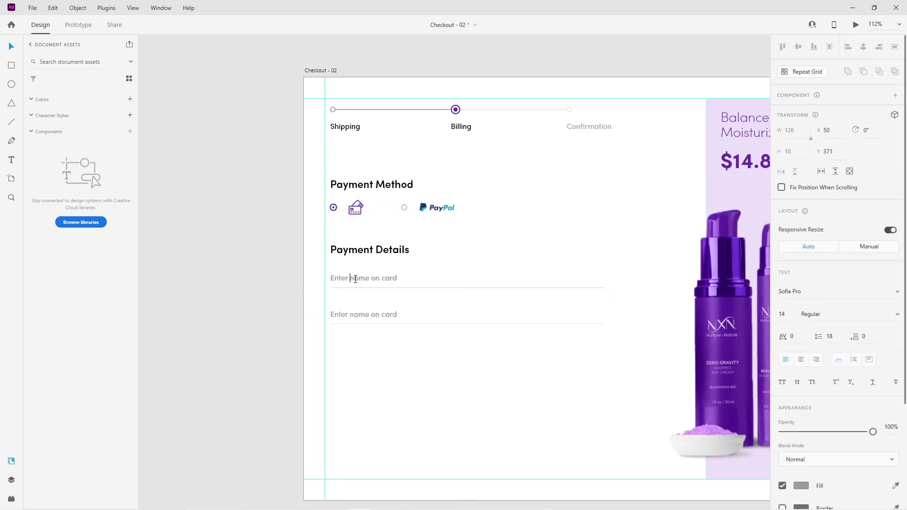
{"action": "type", "text": "N"}
{"action": "key", "text": "Escape"}
{"action": "double_click", "coordinate": [359, 312]}
{"action": "type", "text": "Card Number"}
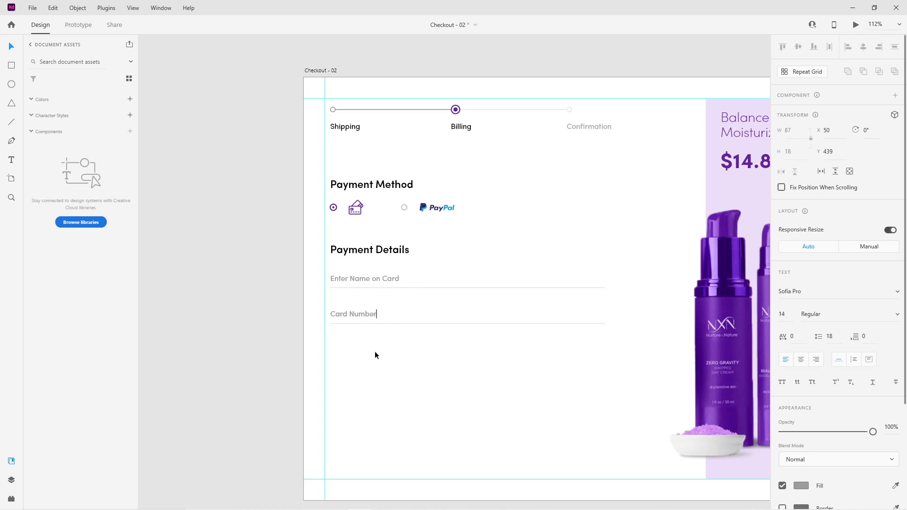
{"action": "left_click", "coordinate": [376, 350]}
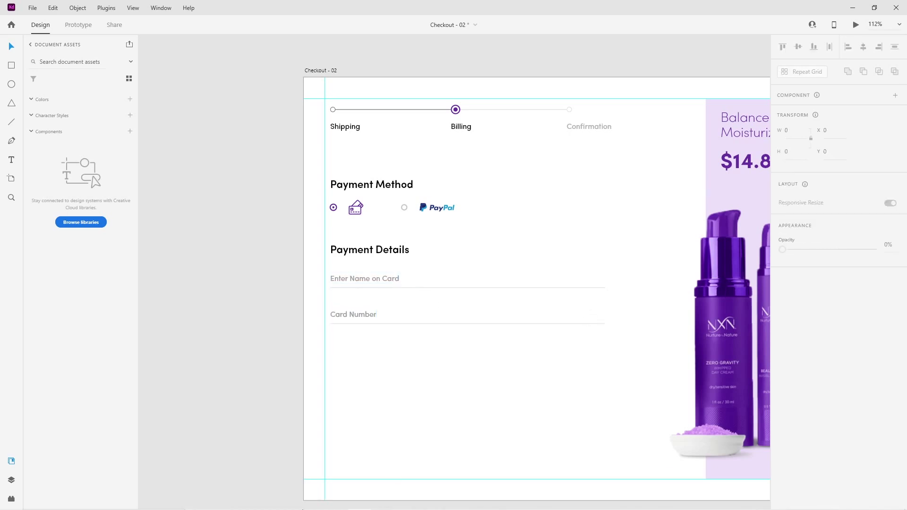
Import the VISA logo image and place it near the right end of the Card Number line at X 507
{"action": "left_click", "coordinate": [244, 505]}
{"action": "left_click_drag", "start_coordinate": [313, 75], "coordinate": [594, 288]}
{"action": "left_click", "coordinate": [584, 318]}
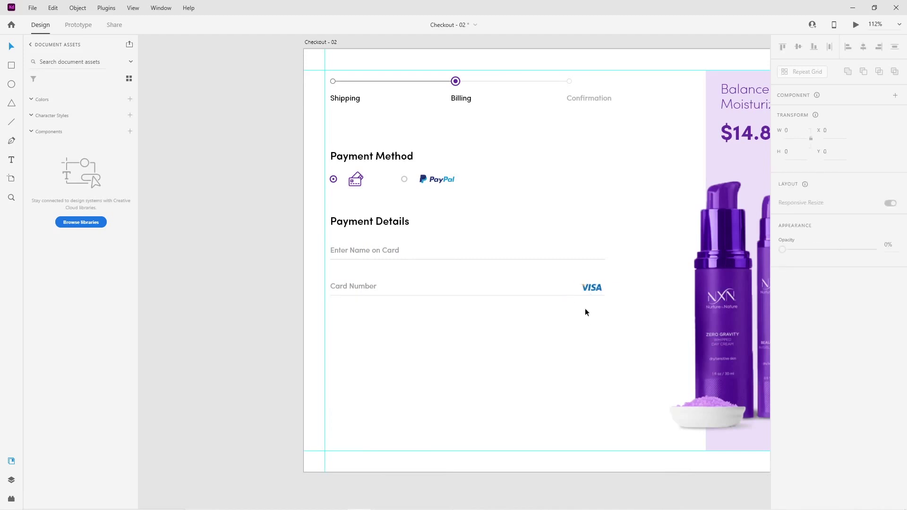
{"action": "left_click_drag", "start_coordinate": [593, 288], "coordinate": [586, 289]}
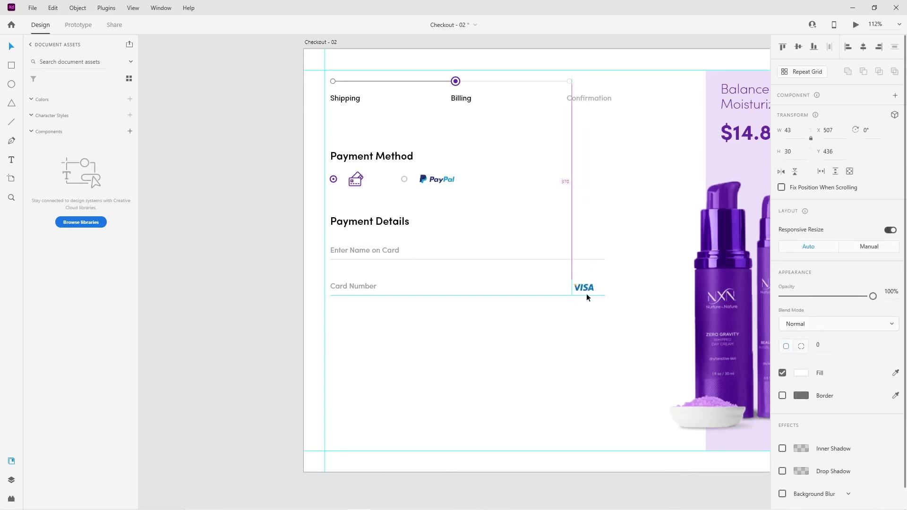
{"action": "left_click", "coordinate": [616, 294]}
Draw a small downward-pointing triangle about 8 by 5 and place it just right of the VISA logo
{"action": "scroll", "coordinate": [606, 275], "scroll_direction": "up", "scroll_amount": 5}
{"action": "mouse_move", "coordinate": [506, 235]}
{"action": "left_mouse_down"}
{"action": "mouse_move", "coordinate": [534, 259]}
{"action": "mouse_move", "coordinate": [490, 293]}
{"action": "mouse_move", "coordinate": [472, 289]}
{"action": "left_mouse_up"}
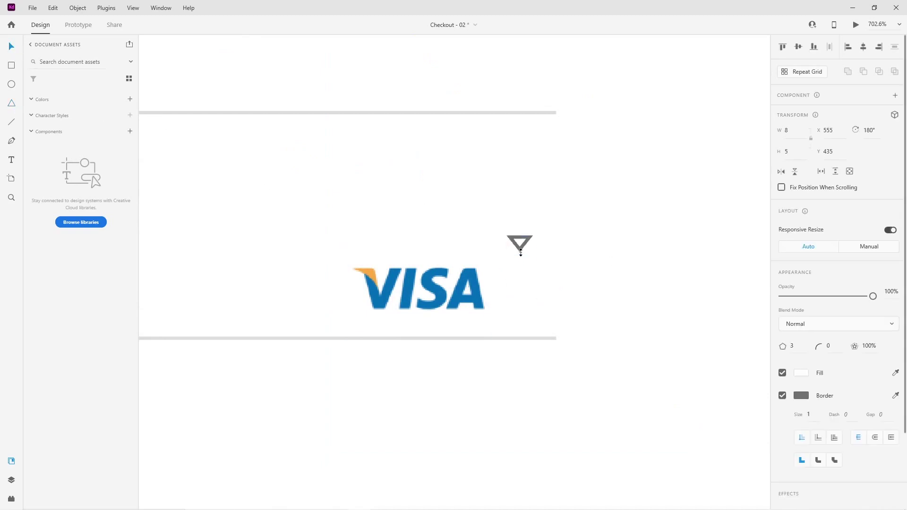
{"action": "left_click_drag", "start_coordinate": [523, 250], "coordinate": [542, 291]}
Remove the triangle's border and fill it with grey #9A9A9A
{"action": "left_click", "coordinate": [782, 396]}
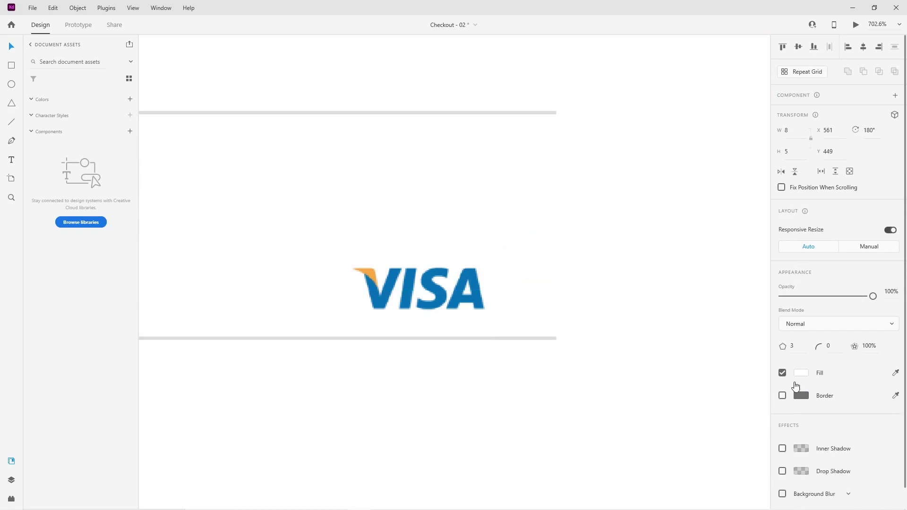
{"action": "left_click", "coordinate": [801, 372]}
{"action": "left_click", "coordinate": [662, 351]}
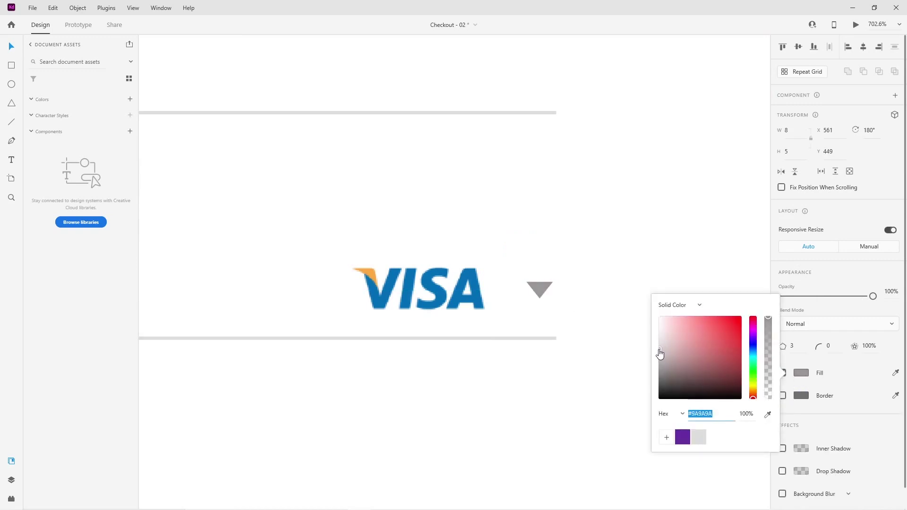
{"action": "left_click", "coordinate": [561, 377]}
Line up the VISA logo vertically with the dropdown triangle at Y 437
{"action": "scroll", "coordinate": [504, 405], "scroll_direction": "down", "scroll_amount": 5}
{"action": "left_click", "coordinate": [693, 342]}
{"action": "left_click", "coordinate": [665, 346]}
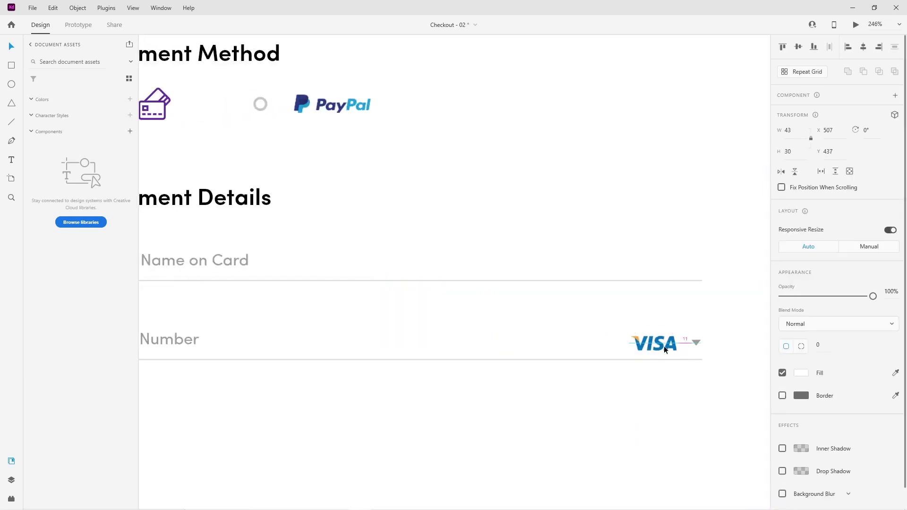
{"action": "left_click", "coordinate": [543, 373]}
{"action": "scroll", "coordinate": [537, 381], "scroll_direction": "down", "scroll_amount": 3}
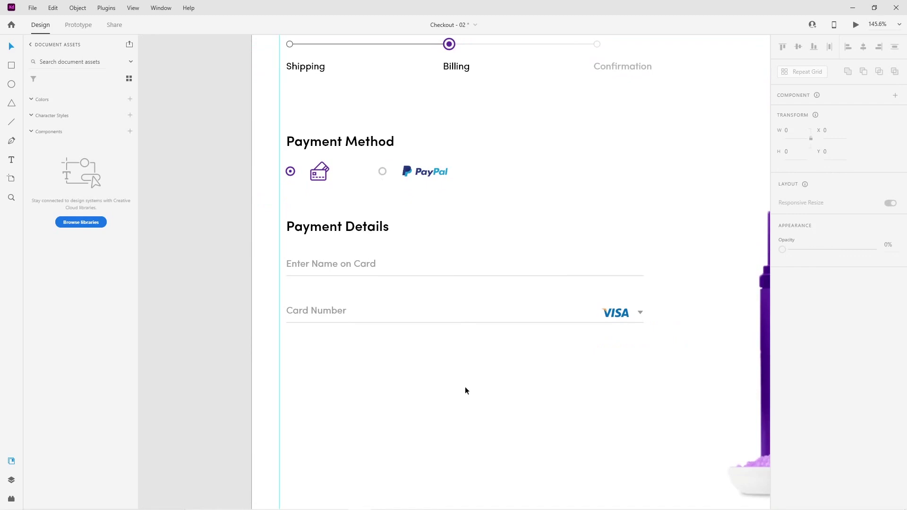
Copy the Card Number text and its line below the Card Number field
{"action": "left_click", "coordinate": [367, 322]}
{"action": "left_click_drag", "start_coordinate": [302, 293], "coordinate": [330, 358]}
{"action": "left_click", "coordinate": [345, 372]}
{"action": "scroll", "coordinate": [356, 377], "scroll_direction": "down", "scroll_amount": 1}
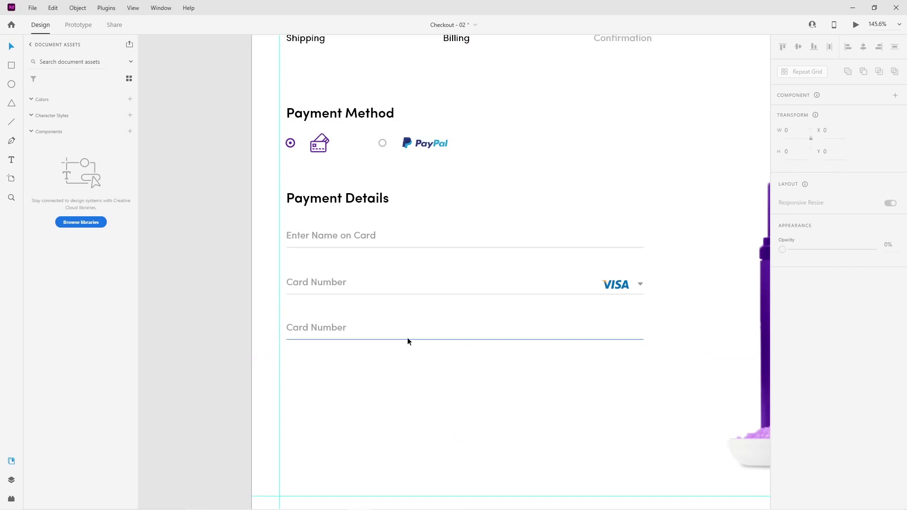
Shorten the copied field's line to about 197 wide and reword its text as "Expiration"
{"action": "left_click", "coordinate": [642, 339]}
{"action": "left_click_drag", "start_coordinate": [617, 343], "coordinate": [422, 354]}
{"action": "double_click", "coordinate": [304, 327]}
{"action": "type", "text": "Expiration"}
{"action": "left_click", "coordinate": [307, 368]}
Copy the Expiration field to the right end of its row and lengthen the original field's line
{"action": "left_click_drag", "start_coordinate": [314, 368], "coordinate": [542, 323]}
{"action": "left_click", "coordinate": [471, 368]}
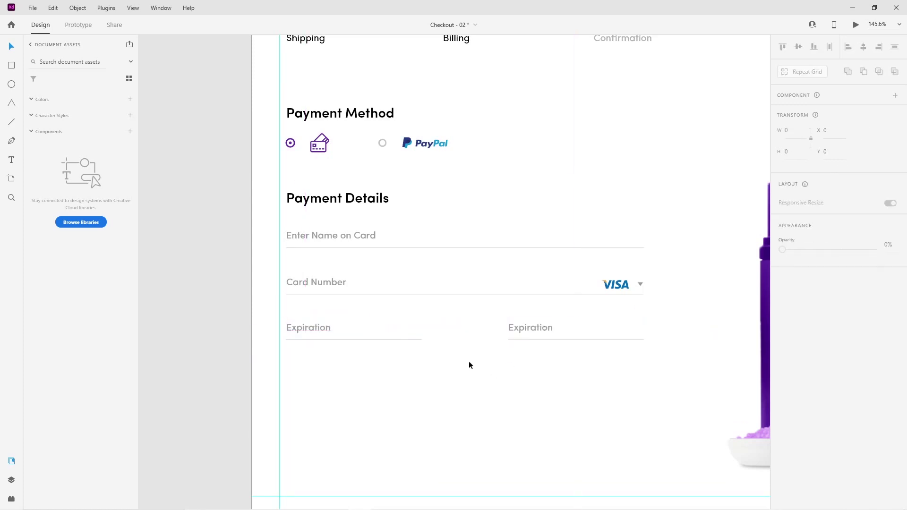
{"action": "left_click", "coordinate": [420, 339]}
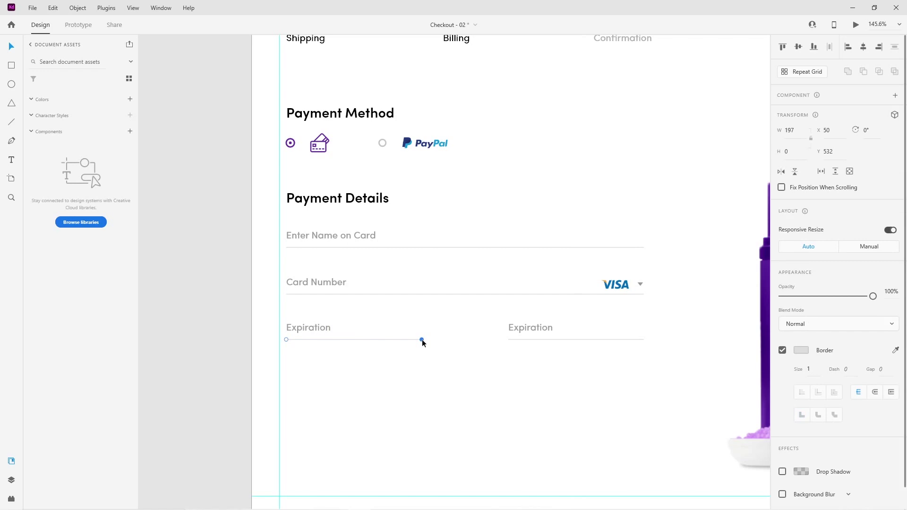
{"action": "left_click_drag", "start_coordinate": [421, 339], "coordinate": [452, 339]}
Delete the duplicate Expiration field and copy the lengthened one beside the original at X 329, ending flush with the Card Number line
{"action": "left_click", "coordinate": [502, 318]}
{"action": "left_click_drag", "start_coordinate": [502, 317], "coordinate": [575, 357]}
{"action": "key", "text": "Delete"}
{"action": "left_click_drag", "start_coordinate": [319, 339], "coordinate": [504, 338]}
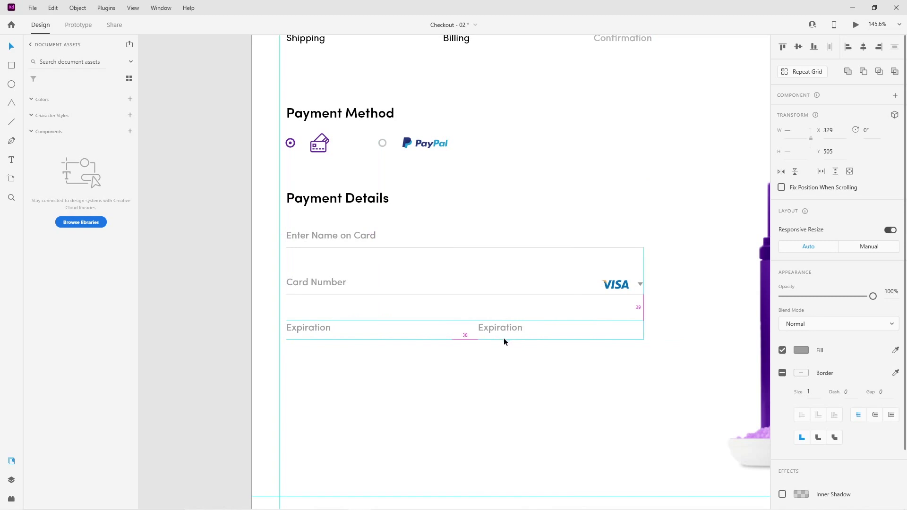
{"action": "left_click", "coordinate": [470, 387]}
Reword the second Expiration text as "CVV Code"
{"action": "double_click", "coordinate": [492, 327]}
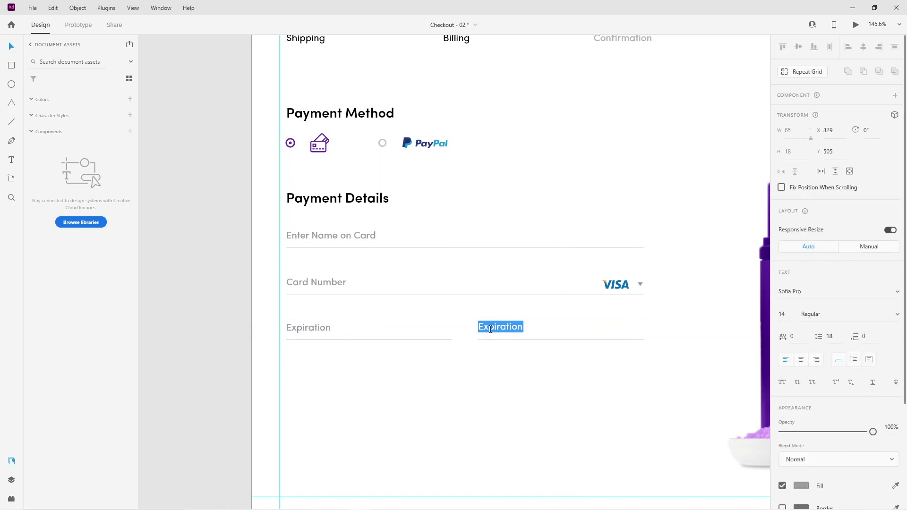
{"action": "type", "text": "CVV"}
{"action": "key", "text": "Escape"}
{"action": "left_click", "coordinate": [496, 369]}
{"action": "double_click", "coordinate": [491, 326]}
{"action": "left_click", "coordinate": [495, 327]}
{"action": "type", "text": "Code"}
{"action": "key", "text": "Escape"}
{"action": "left_click", "coordinate": [447, 340]}
{"action": "left_click_drag", "start_coordinate": [452, 339], "coordinate": [463, 339]}
{"action": "key", "text": "ctrl+z"}
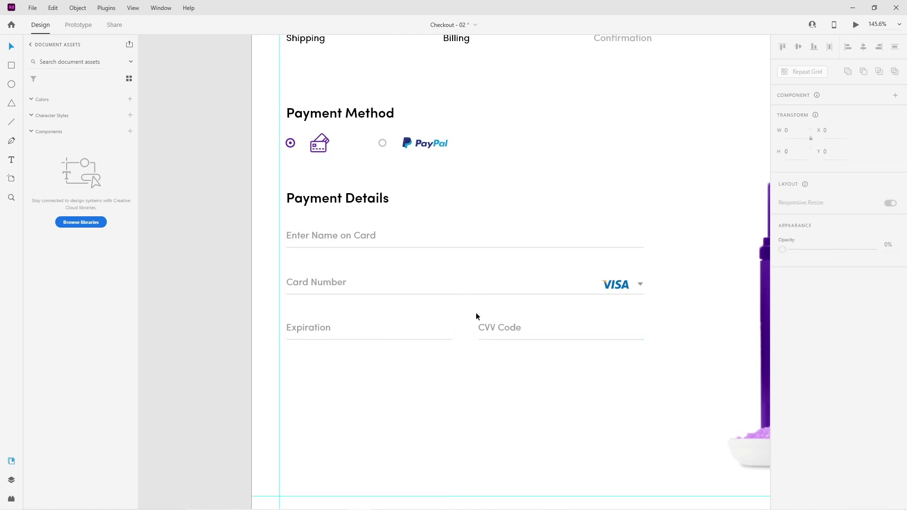
Shorten the CVV Code line and move the field right so it ends flush with the Card Number line
{"action": "left_click", "coordinate": [510, 331]}
{"action": "left_click", "coordinate": [643, 339]}
{"action": "left_click_drag", "start_coordinate": [642, 338], "coordinate": [614, 339]}
{"action": "left_click_drag", "start_coordinate": [477, 317], "coordinate": [532, 337]}
{"action": "left_click", "coordinate": [502, 388]}
{"action": "left_click_drag", "start_coordinate": [501, 391], "coordinate": [521, 358]}
Copy the Expiration text below its row and reword it as 'By Clicking "Confirm Payment" I aggree to the companies term of services'
{"action": "scroll", "coordinate": [421, 340], "scroll_direction": "down", "scroll_amount": 1}
{"action": "left_click_drag", "start_coordinate": [340, 265], "coordinate": [333, 319]}
{"action": "double_click", "coordinate": [326, 315]}
{"action": "type", "text": "By Clicking \"Confirm Payemnt"}
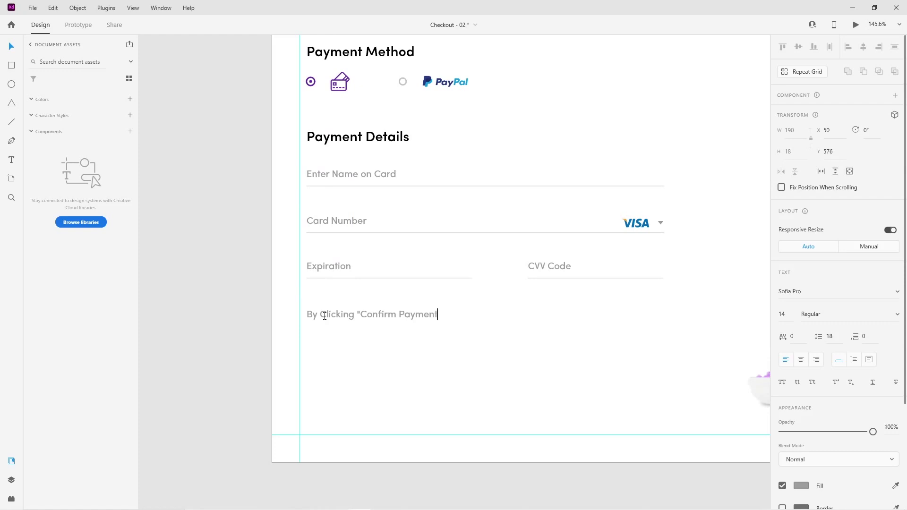
{"action": "type", "text": "\" I aggree to the companies term of servi"}
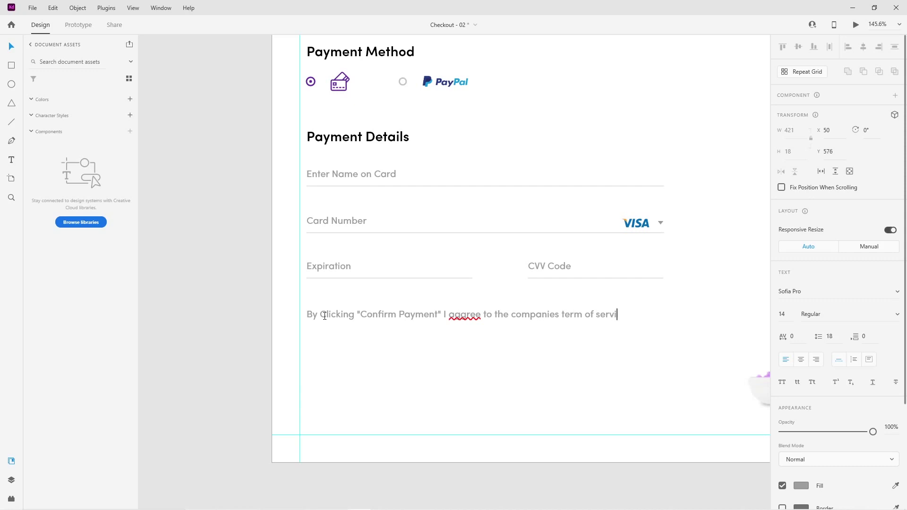
Correct "aggree" to "agree" in the consent text, break it into two lines before "companies", and nudge it up slightly
{"action": "right_click", "coordinate": [464, 315]}
{"action": "left_click", "coordinate": [455, 241]}
{"action": "key", "text": "Escape"}
{"action": "double_click", "coordinate": [510, 316]}
{"action": "left_click", "coordinate": [505, 315]}
{"action": "key", "text": "Return"}
{"action": "key", "text": "Escape"}
{"action": "left_click_drag", "start_coordinate": [353, 316], "coordinate": [352, 312]}
{"action": "left_click", "coordinate": [360, 357]}
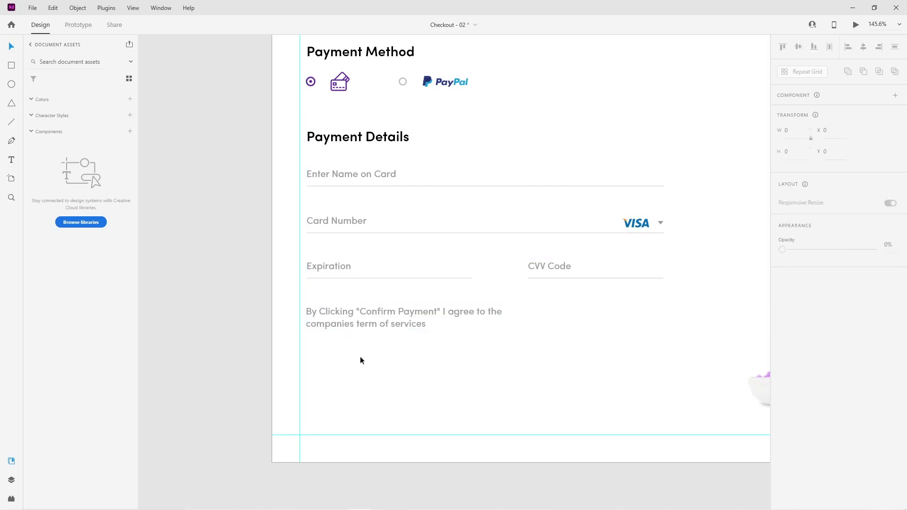
Draw a rectangle about 176 by 38 below the consent text, just above the artboard's lower guide
{"action": "scroll", "coordinate": [364, 358], "scroll_direction": "down", "scroll_amount": 5}
{"action": "left_click_drag", "start_coordinate": [413, 362], "coordinate": [403, 381]}
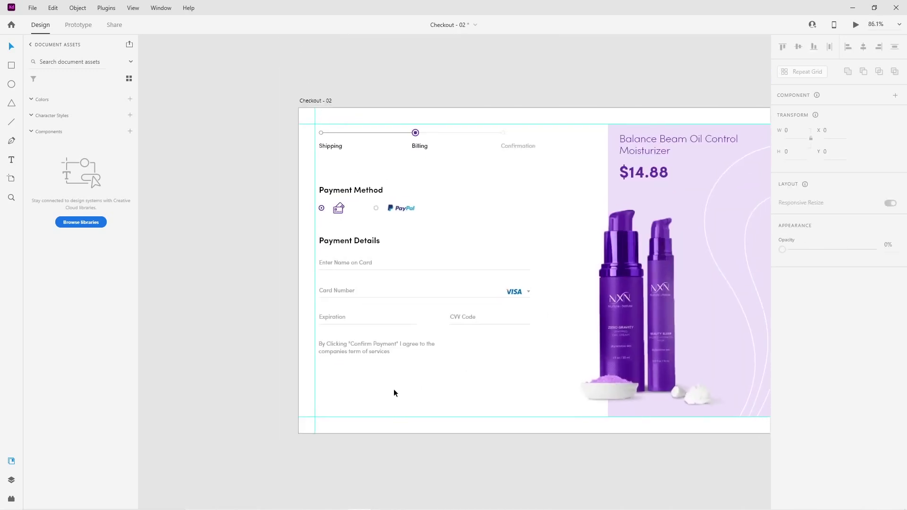
{"action": "scroll", "coordinate": [394, 392], "scroll_direction": "up", "scroll_amount": 2}
{"action": "scroll", "coordinate": [374, 266], "scroll_direction": "down", "scroll_amount": 2}
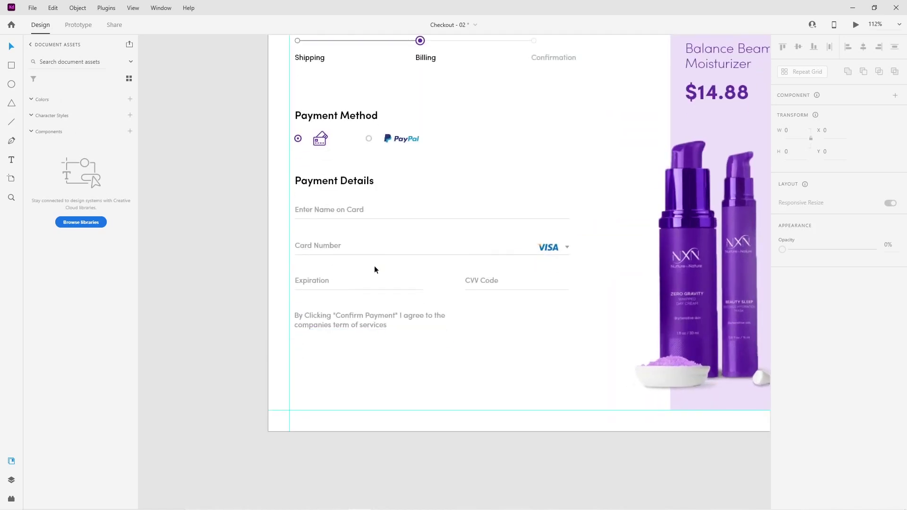
{"action": "mouse_move", "coordinate": [295, 369]}
{"action": "left_mouse_down"}
{"action": "mouse_move", "coordinate": [305, 380]}
{"action": "mouse_move", "coordinate": [388, 389]}
{"action": "left_mouse_up"}
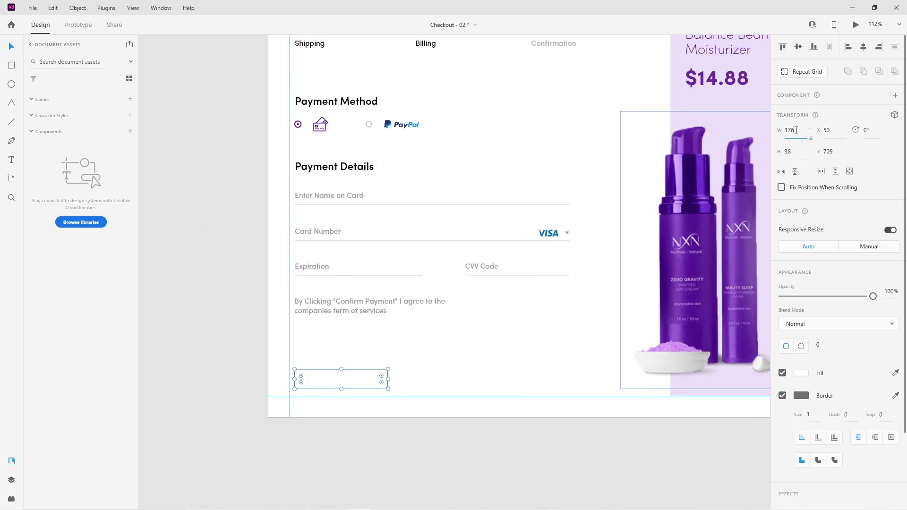
Set the rectangle's height to 55 and move it up to sit just above the lower guide, aligned with the consent text
{"action": "left_click", "coordinate": [791, 152]}
{"action": "type", "text": "55"}
{"action": "key", "text": "Return"}
{"action": "left_click", "coordinate": [396, 332]}
{"action": "left_click_drag", "start_coordinate": [348, 379], "coordinate": [347, 371]}
{"action": "left_click", "coordinate": [433, 370]}
{"action": "left_click", "coordinate": [371, 379]}
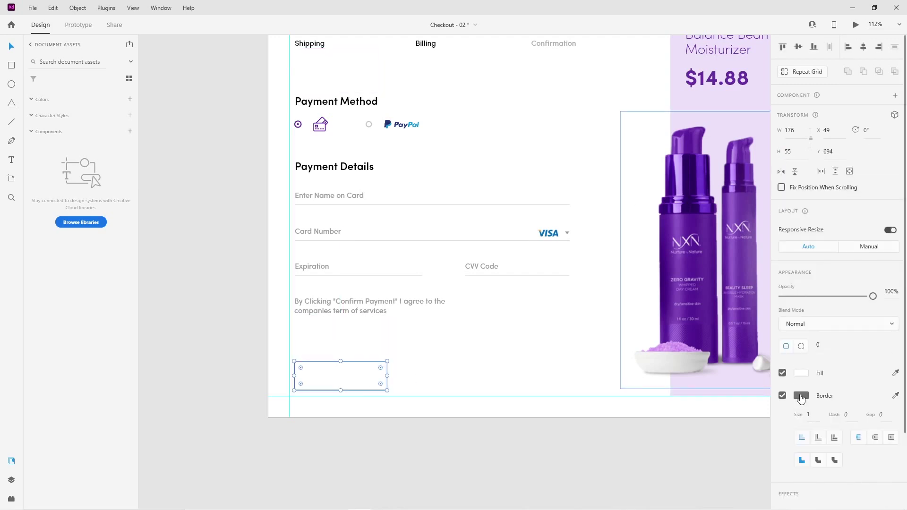
Give the rectangle the saved purple as its border colour and set its width to 165
{"action": "left_click", "coordinate": [800, 396]}
{"action": "left_click", "coordinate": [682, 452]}
{"action": "left_click", "coordinate": [441, 368]}
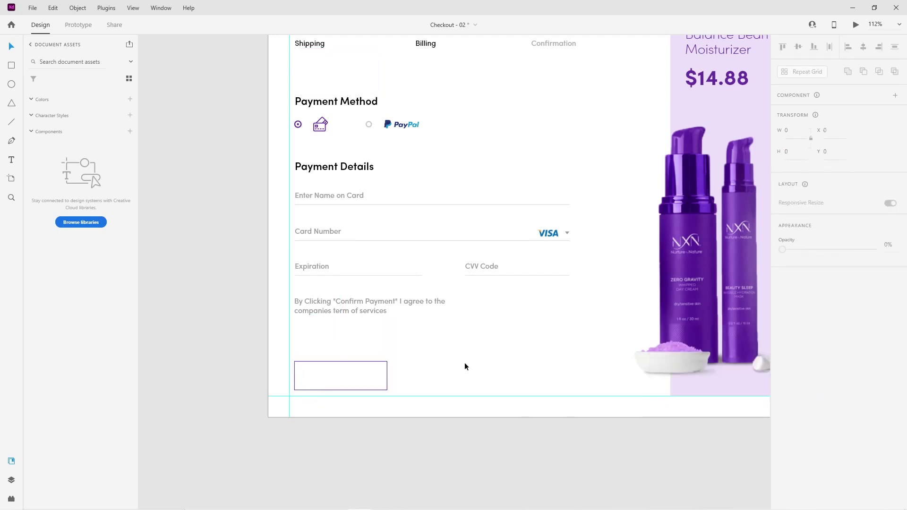
{"action": "left_click", "coordinate": [347, 378]}
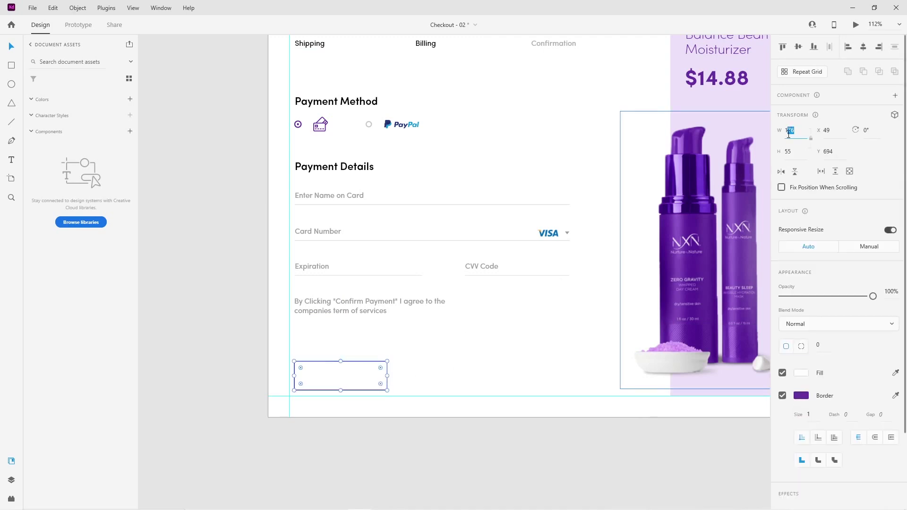
{"action": "type", "text": "165"}
{"action": "key", "text": "Return"}
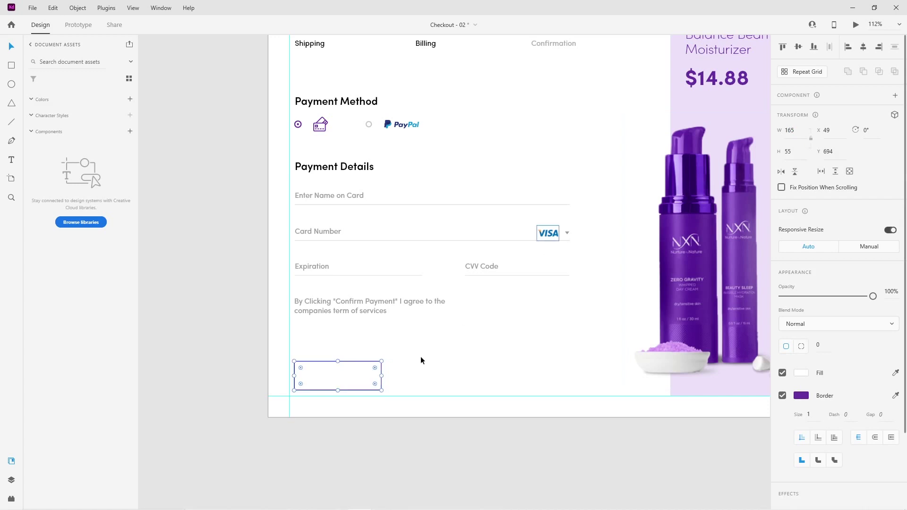
{"action": "left_click", "coordinate": [421, 356]}
Duplicate the rectangle beside the original, stretch it to 314 wide to end flush with the fields, remove its border and fill it saved purple
{"action": "left_click", "coordinate": [373, 361]}
{"action": "left_click_drag", "start_coordinate": [407, 365], "coordinate": [571, 374]}
{"action": "left_click", "coordinate": [783, 396]}
{"action": "left_click", "coordinate": [802, 378]}
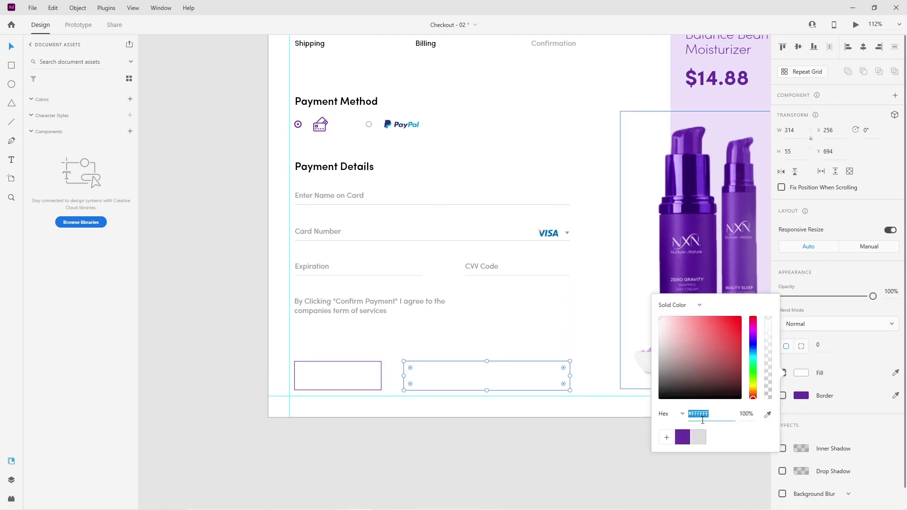
{"action": "left_click", "coordinate": [684, 436]}
Copy the Payment Details heading into the outlined rectangle and reword it as 'Back'
{"action": "left_click", "coordinate": [297, 377]}
{"action": "left_click_drag", "start_coordinate": [320, 167], "coordinate": [333, 373]}
{"action": "double_click", "coordinate": [333, 373]}
{"action": "type", "text": "Back"}
{"action": "key", "text": "Escape"}
{"action": "left_click_drag", "start_coordinate": [321, 374], "coordinate": [337, 378]}
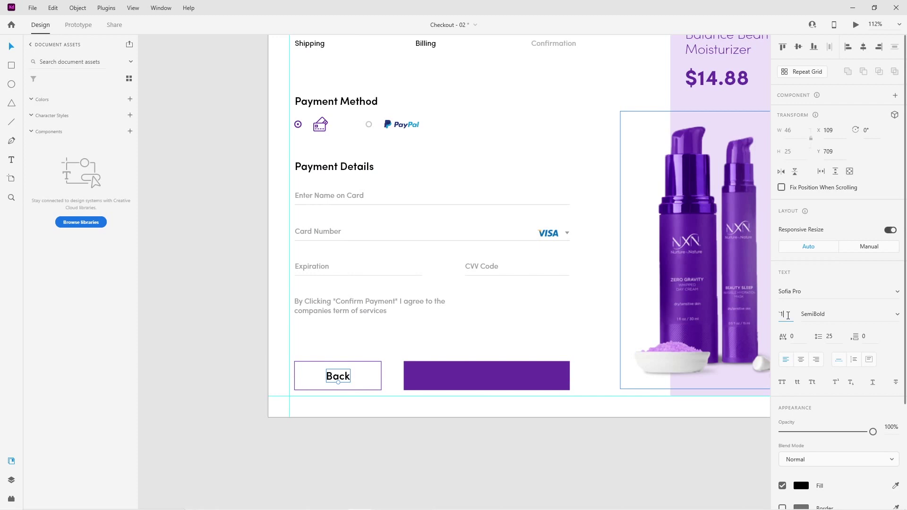
Set the Back label's font size to 18, centre it in the outlined button and colour it with the saved purple
{"action": "left_click", "coordinate": [788, 315]}
{"action": "type", "text": "18"}
{"action": "key", "text": "Return"}
{"action": "left_click", "coordinate": [334, 346]}
{"action": "left_click", "coordinate": [336, 376]}
{"action": "left_click_drag", "start_coordinate": [336, 376], "coordinate": [338, 377]}
{"action": "left_click", "coordinate": [800, 486]}
{"action": "left_click", "coordinate": [685, 495]}
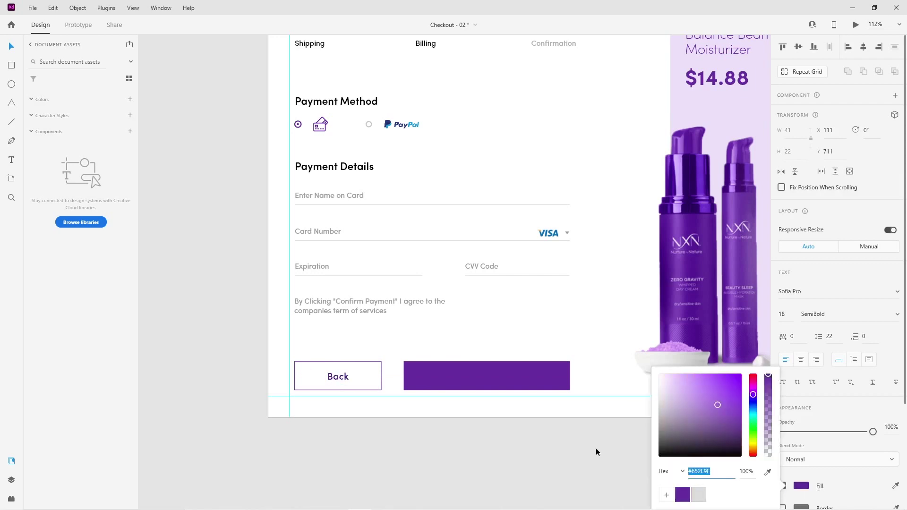
Copy the Back label onto the filled purple button, align it vertically with the button and colour the copy white (ffffff)
{"action": "left_click", "coordinate": [360, 381], "text": "shift"}
{"action": "left_click_drag", "start_coordinate": [360, 378], "coordinate": [492, 383]}
{"action": "left_click", "coordinate": [798, 47]}
{"action": "left_click", "coordinate": [335, 381]}
{"action": "left_click", "coordinate": [801, 486]}
{"action": "type", "text": "ffffff"}
{"action": "left_click", "coordinate": [492, 381]}
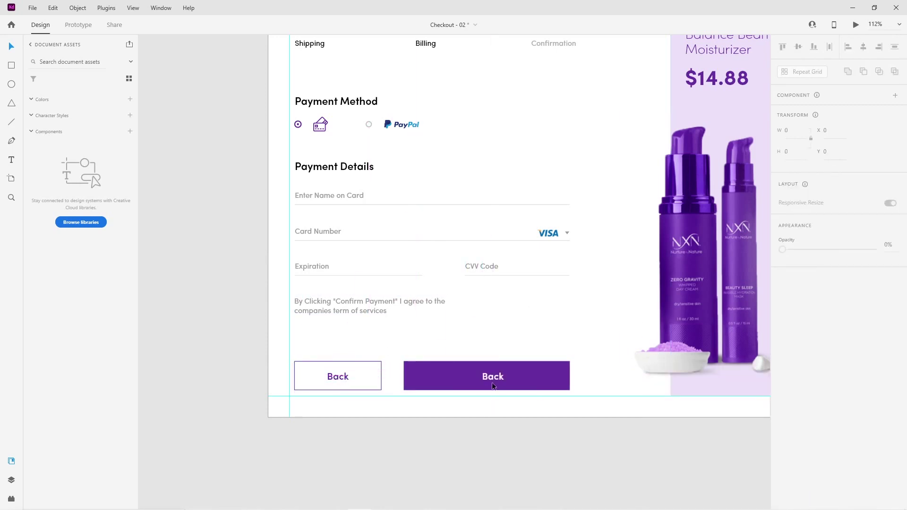
Reword the white label as 'Confirm Payment: $14.88' and centre it horizontally in the purple button
{"action": "double_click", "coordinate": [491, 375]}
{"action": "type", "text": "Confirm Payment: $"}
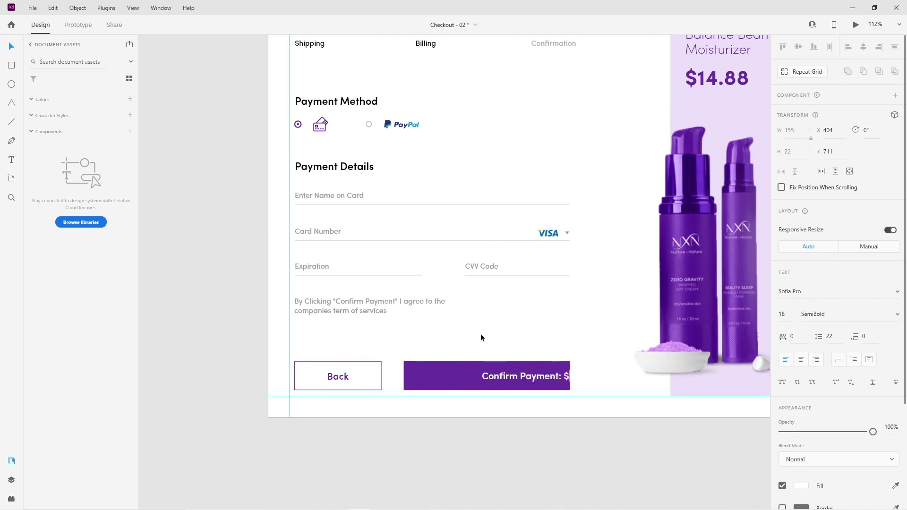
{"action": "type", "text": "14.88"}
{"action": "key", "text": "Escape"}
{"action": "left_click_drag", "start_coordinate": [510, 376], "coordinate": [469, 378]}
{"action": "left_click", "coordinate": [470, 386], "text": "shift"}
{"action": "left_click", "coordinate": [863, 47]}
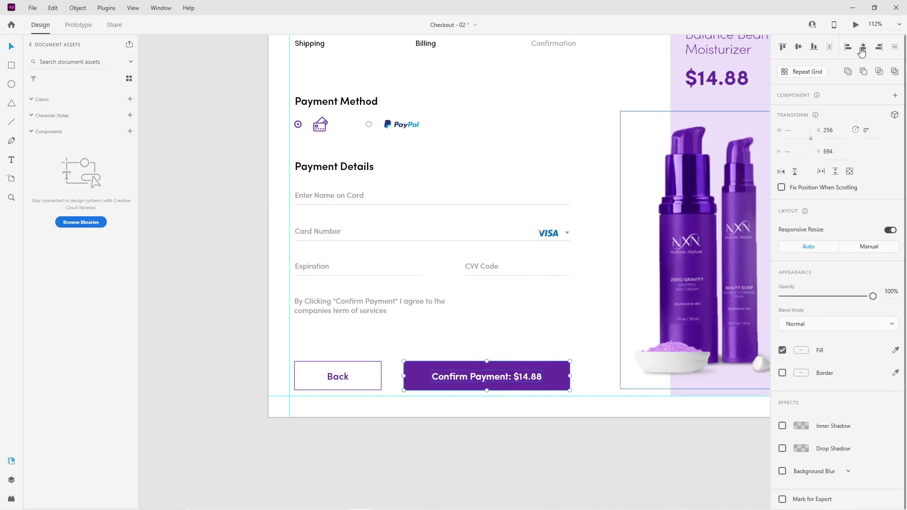
{"action": "left_click", "coordinate": [543, 326]}
{"action": "left_click", "coordinate": [436, 315]}
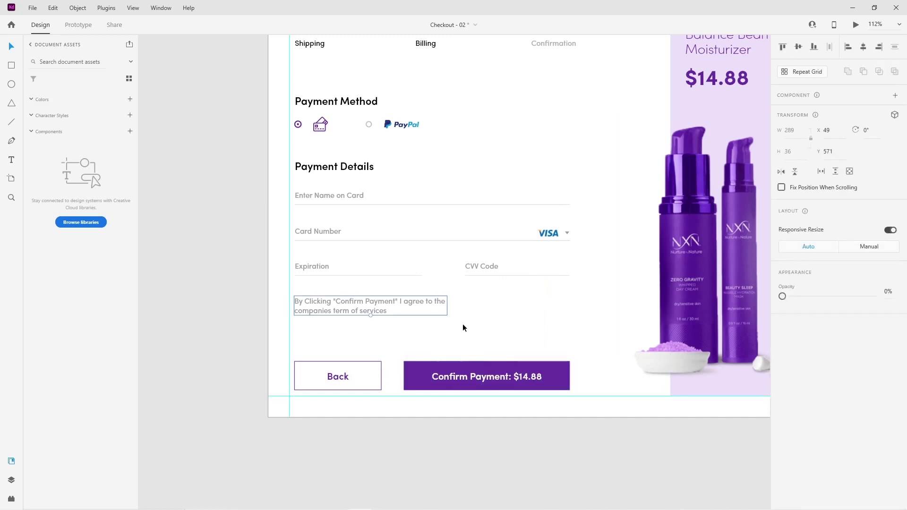
{"action": "left_click", "coordinate": [463, 324]}
Lighten the product panel's fill to a paler lavender, about #F0E8F9
{"action": "scroll", "coordinate": [463, 324], "scroll_direction": "down", "scroll_amount": 2}
{"action": "scroll", "coordinate": [485, 325], "scroll_direction": "right", "scroll_amount": 3}
{"action": "scroll", "coordinate": [485, 325], "scroll_direction": "up", "scroll_amount": 1}
{"action": "left_click", "coordinate": [499, 200]}
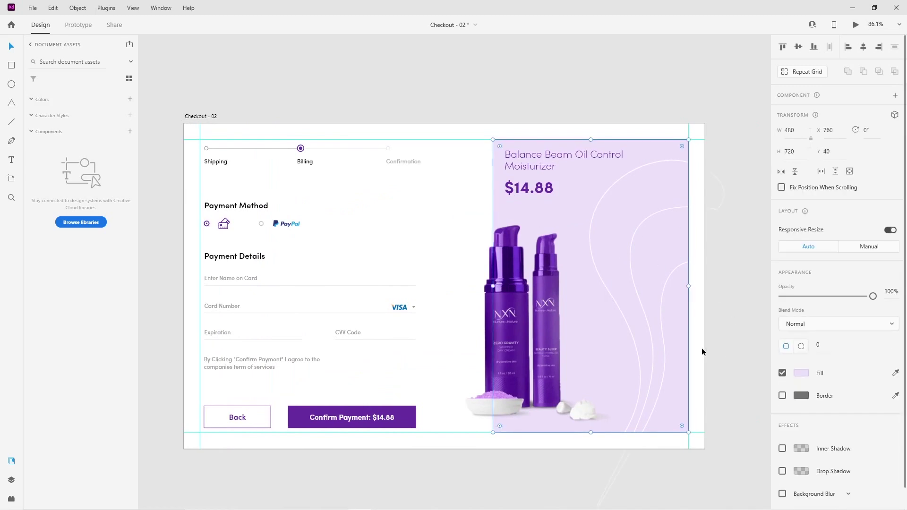
{"action": "left_click", "coordinate": [801, 373]}
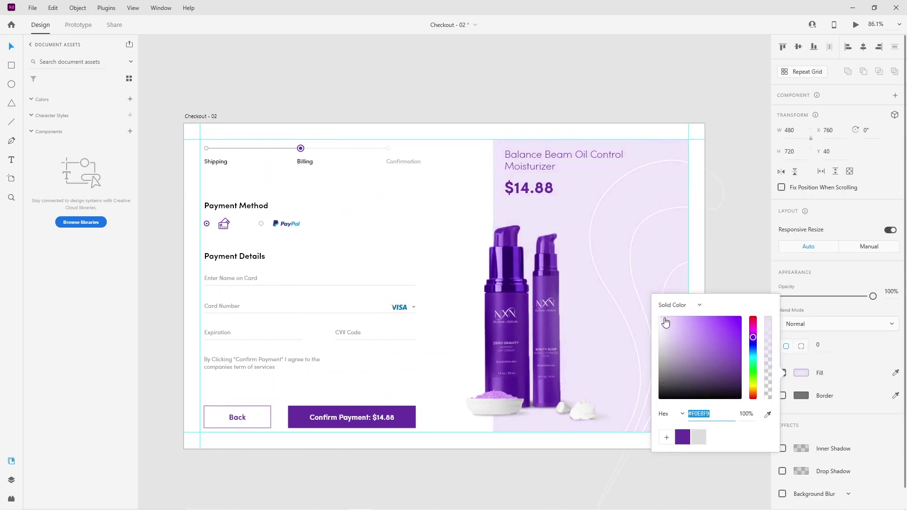
{"action": "left_click", "coordinate": [470, 246]}
{"action": "scroll", "coordinate": [469, 245], "scroll_direction": "down", "scroll_amount": 2}
{"action": "left_click", "coordinate": [431, 228]}
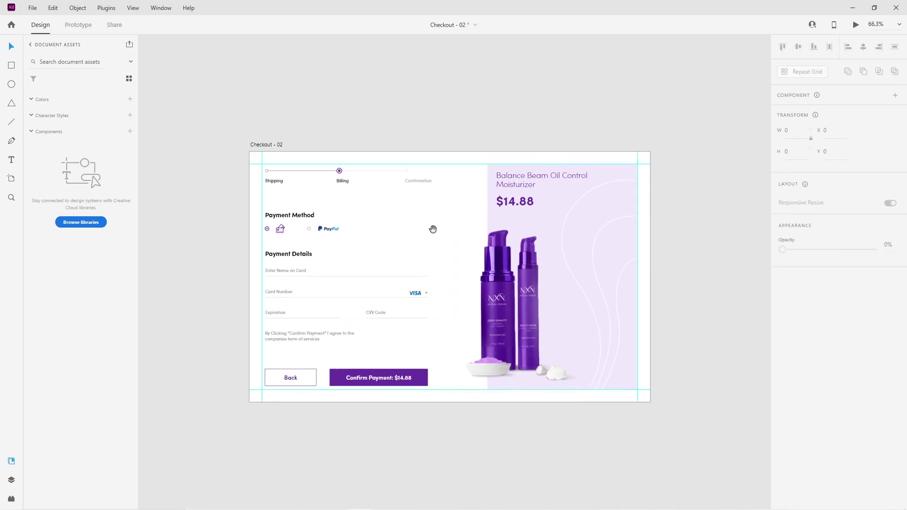
Move the Payment Details heading, its fields and the consent text together slightly up to Y 303
{"action": "scroll", "coordinate": [449, 245], "scroll_direction": "left", "scroll_amount": 1}
{"action": "scroll", "coordinate": [450, 245], "scroll_direction": "up", "scroll_amount": 1}
{"action": "scroll", "coordinate": [450, 248], "scroll_direction": "up", "scroll_amount": 1}
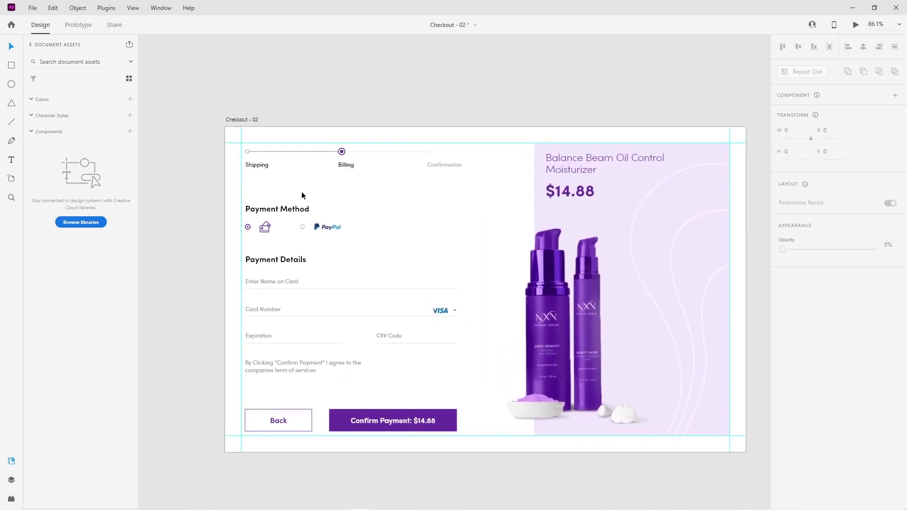
{"action": "left_click_drag", "start_coordinate": [242, 198], "coordinate": [348, 236]}
{"action": "left_click", "coordinate": [348, 236]}
{"action": "left_click_drag", "start_coordinate": [247, 250], "coordinate": [462, 379]}
{"action": "key", "text": "shift+Up"}
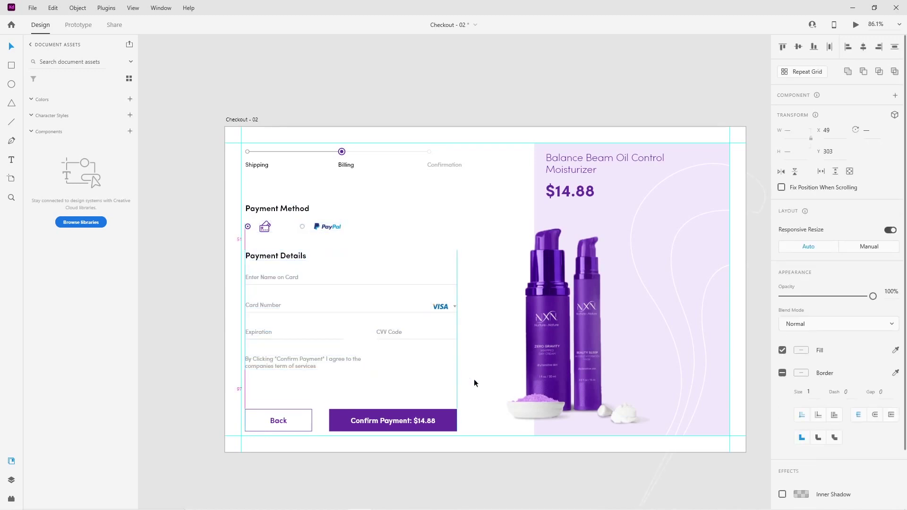
{"action": "left_click", "coordinate": [460, 382]}
{"action": "scroll", "coordinate": [475, 366], "scroll_direction": "right", "scroll_amount": 1}
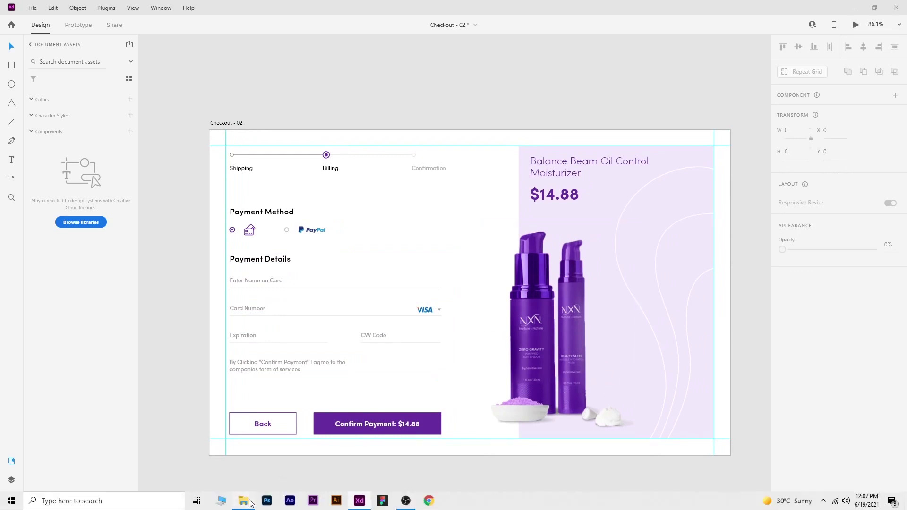
Import the green leaf image from the file window onto the canvas next to the artboard
{"action": "left_click", "coordinate": [243, 502]}
{"action": "left_click_drag", "start_coordinate": [159, 71], "coordinate": [452, 370]}
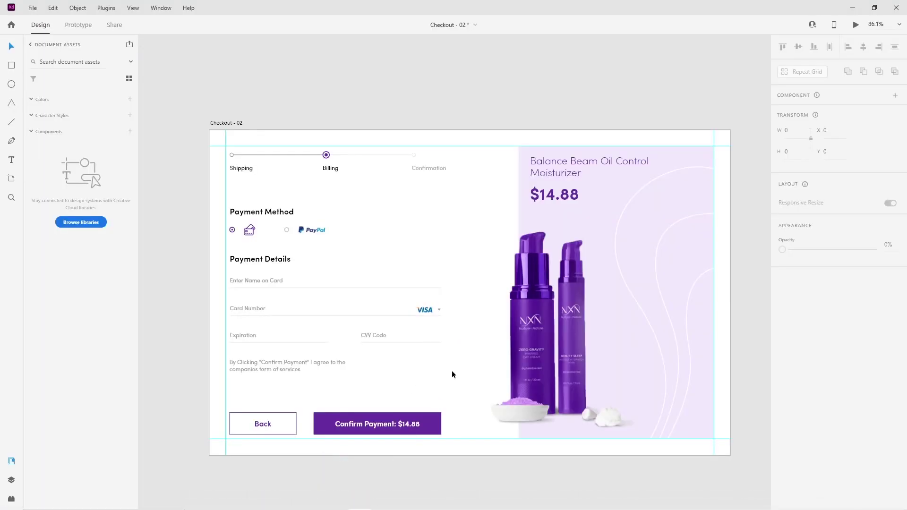
{"action": "scroll", "coordinate": [517, 410], "scroll_direction": "down", "scroll_amount": 1}
{"action": "scroll", "coordinate": [518, 412], "scroll_direction": "down", "scroll_amount": 5}
{"action": "left_click_drag", "start_coordinate": [589, 449], "coordinate": [645, 333]}
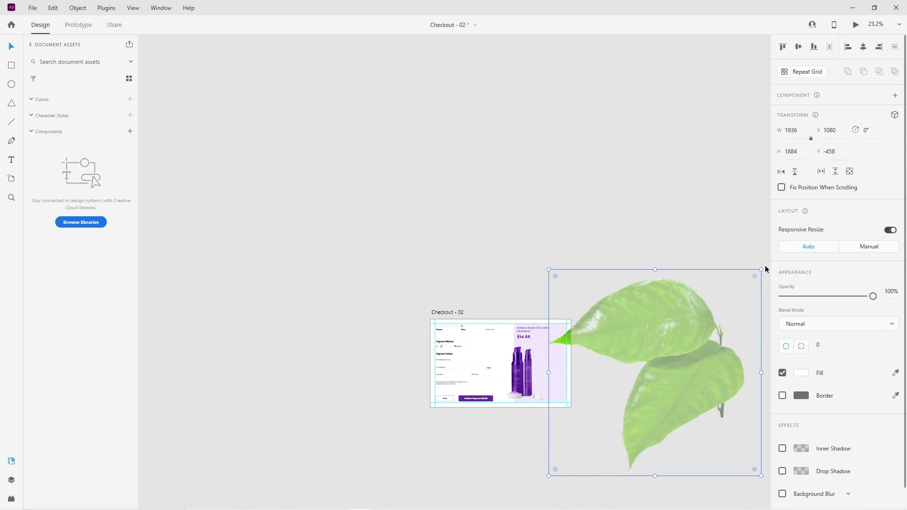
Flip the leaf image horizontally, scale it down to about 406 by 395 and place it over the product bottles
{"action": "left_click_drag", "start_coordinate": [656, 372], "coordinate": [534, 392]}
{"action": "left_click", "coordinate": [781, 171]}
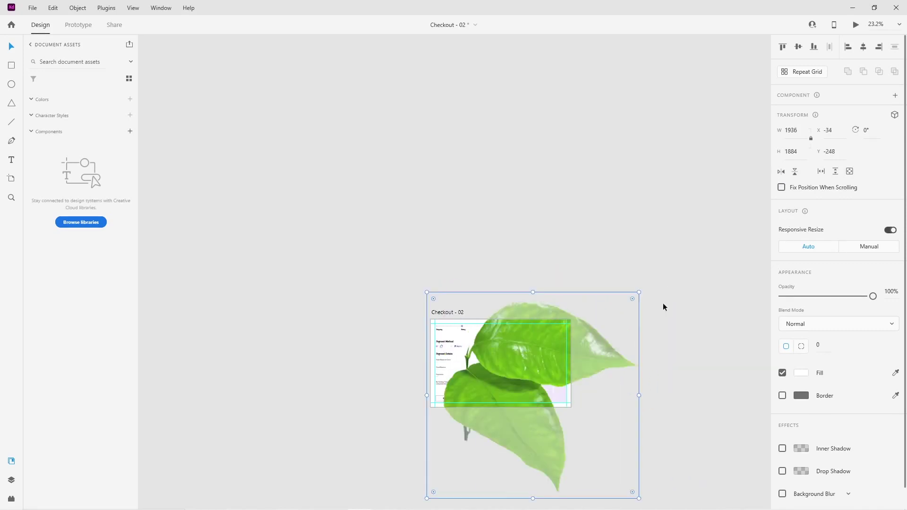
{"action": "left_click_drag", "start_coordinate": [639, 497], "coordinate": [471, 342]}
{"action": "scroll", "coordinate": [525, 376], "scroll_direction": "up", "scroll_amount": 3}
{"action": "left_click_drag", "start_coordinate": [409, 289], "coordinate": [548, 402]}
{"action": "key", "text": "ctrl+z"}
{"action": "scroll", "coordinate": [548, 415], "scroll_direction": "up", "scroll_amount": 5}
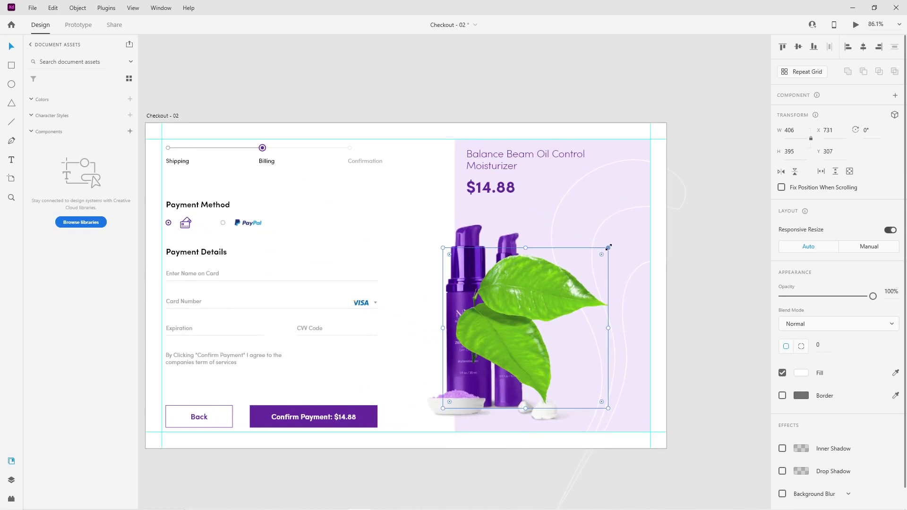
Rotate the leaf image counter-clockwise, shrink it and place it over the lower part of the slimmer bottle, above the white stones
{"action": "left_click_drag", "start_coordinate": [612, 247], "coordinate": [548, 211]}
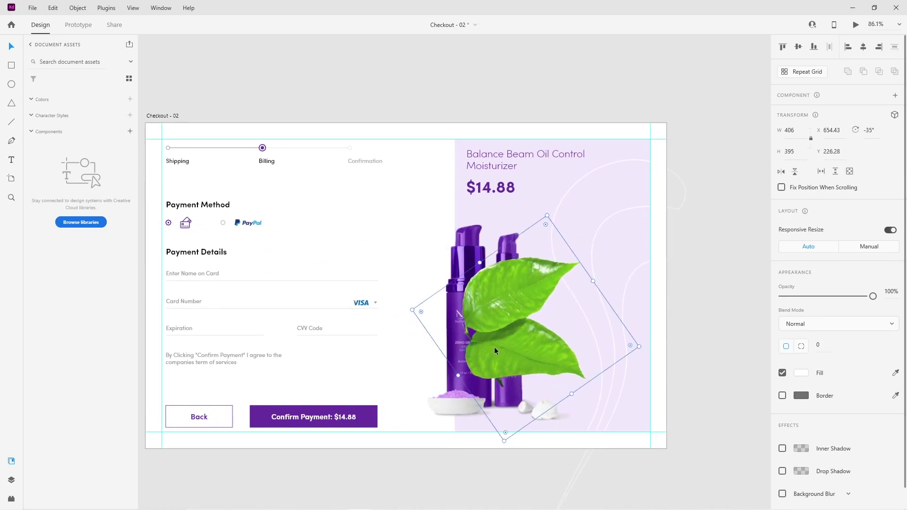
{"action": "left_click_drag", "start_coordinate": [494, 347], "coordinate": [519, 365]}
{"action": "left_click_drag", "start_coordinate": [575, 227], "coordinate": [557, 225]}
{"action": "left_click_drag", "start_coordinate": [665, 343], "coordinate": [539, 387]}
{"action": "left_click_drag", "start_coordinate": [591, 377], "coordinate": [538, 388]}
{"action": "left_click", "coordinate": [516, 342]}
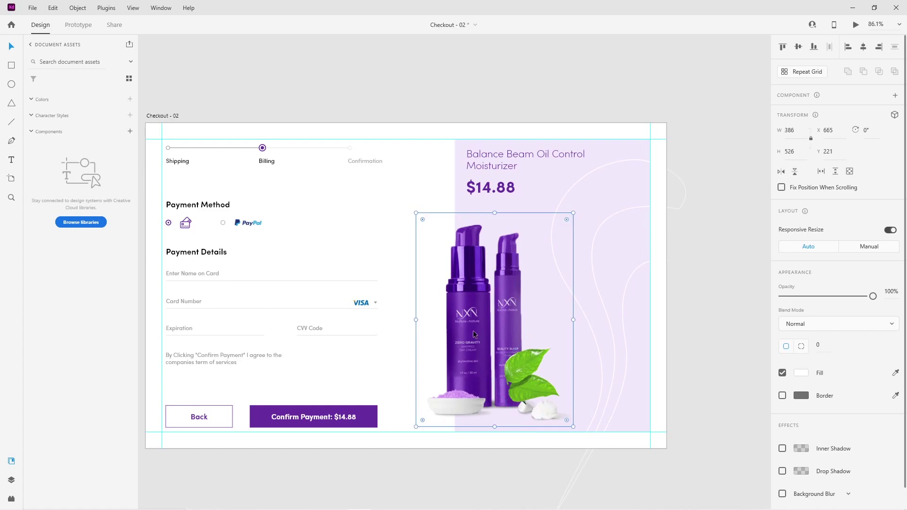
{"action": "key", "text": "ctrl+bracketright"}
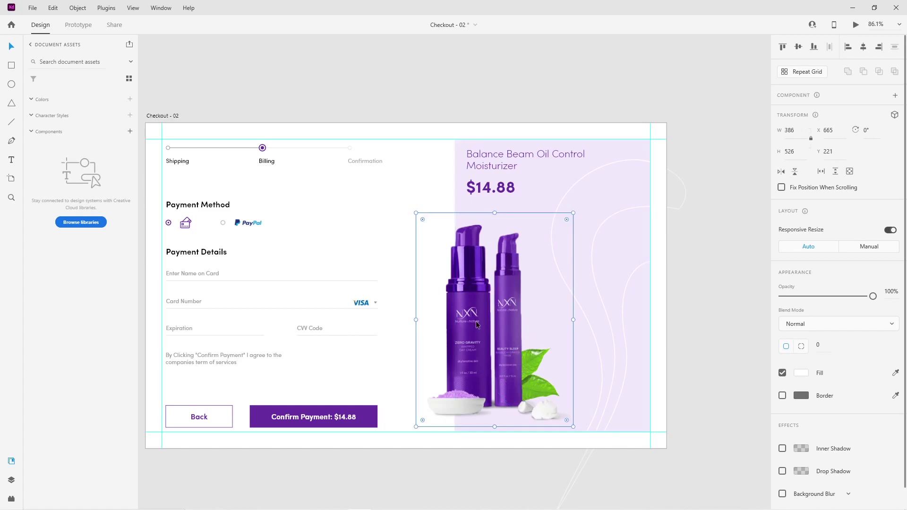
{"action": "left_click", "coordinate": [564, 478]}
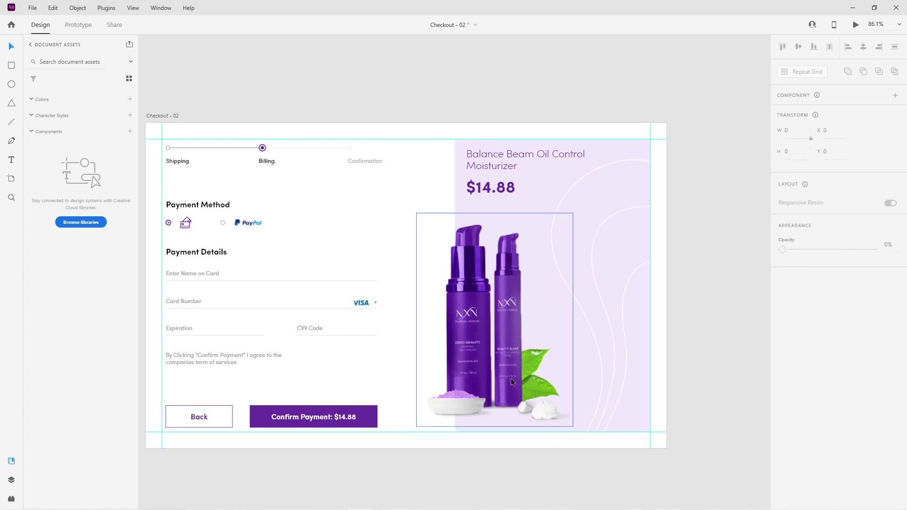
{"action": "key", "text": "ctrl+z"}
Nudge the leaf slightly beside the slimmer bottle and bring the product image in front of it
{"action": "left_click", "coordinate": [559, 461]}
{"action": "left_click_drag", "start_coordinate": [531, 393], "coordinate": [531, 392]}
{"action": "left_click", "coordinate": [461, 349]}
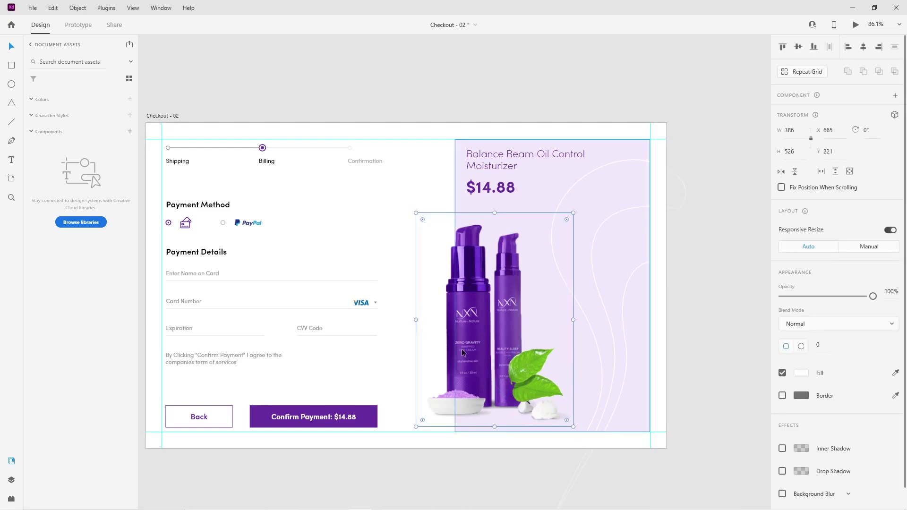
{"action": "left_click", "coordinate": [531, 462]}
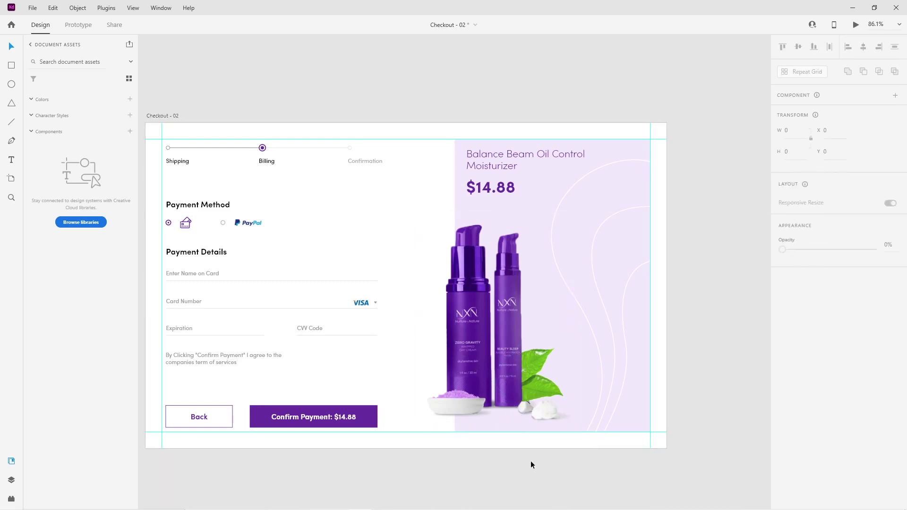
{"action": "left_click", "coordinate": [536, 390]}
{"action": "left_click", "coordinate": [493, 293]}
{"action": "key", "text": "ctrl+shift+]"}
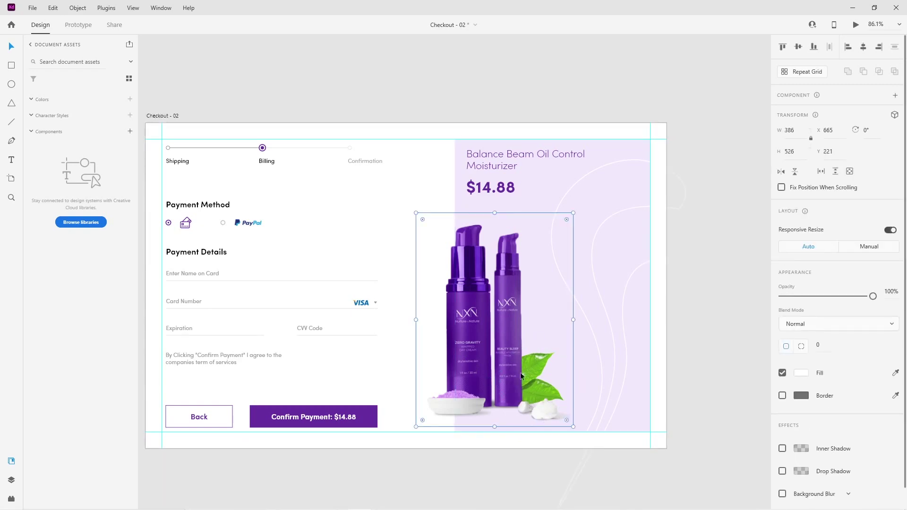
{"action": "left_click", "coordinate": [543, 479]}
{"action": "scroll", "coordinate": [498, 449], "scroll_direction": "down", "scroll_amount": 3}
{"action": "scroll", "coordinate": [487, 460], "scroll_direction": "up", "scroll_amount": 3}
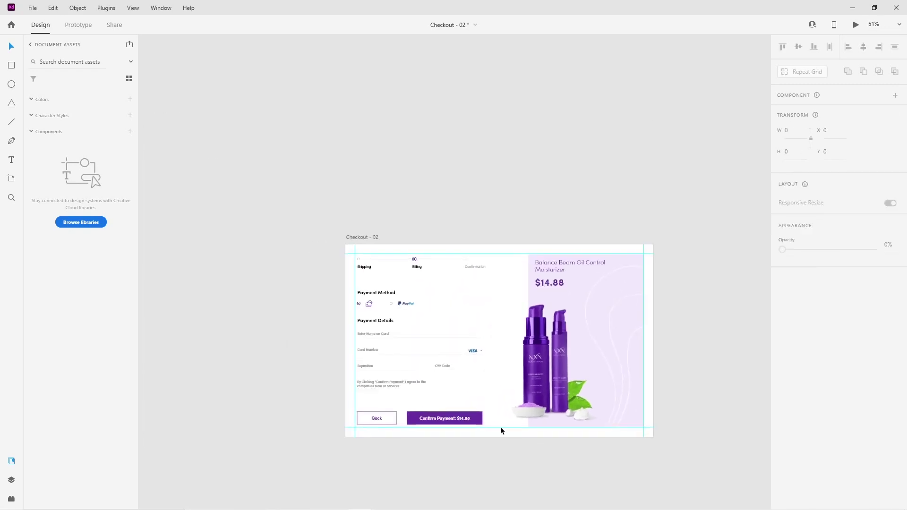